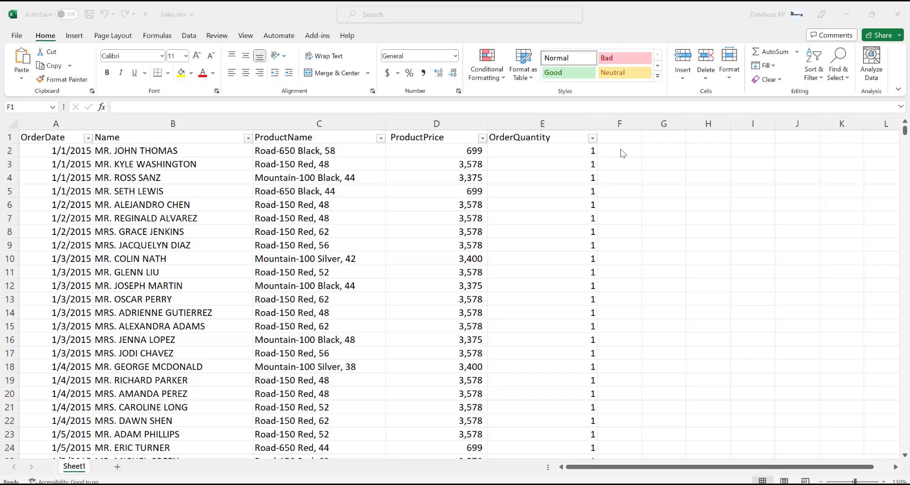
Step: Add the header "Gender" in cell F1, beside the OrderQuantity column
left_click(620, 140)
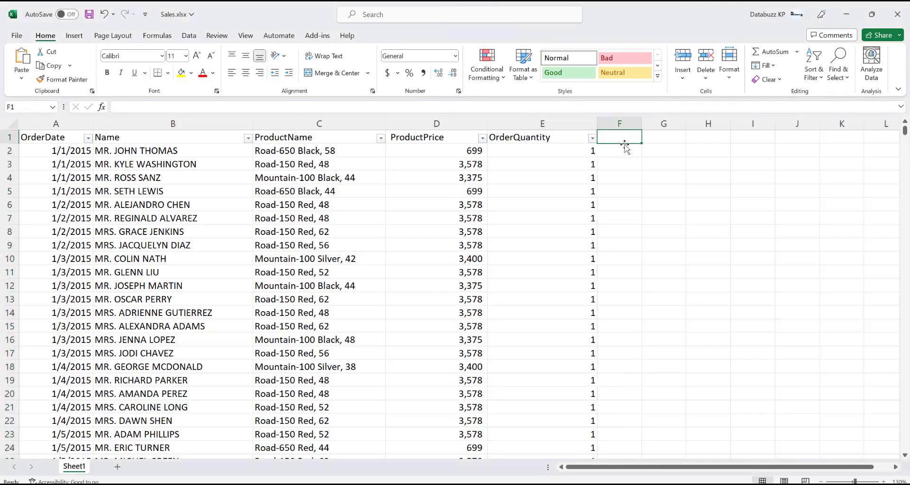
scroll(622, 144, "up", 2)
double_click(764, 142)
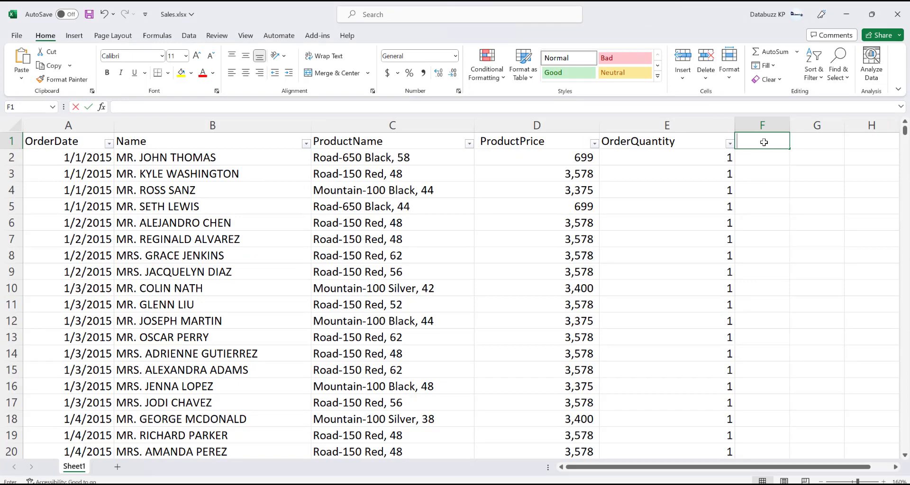
type("Gender")
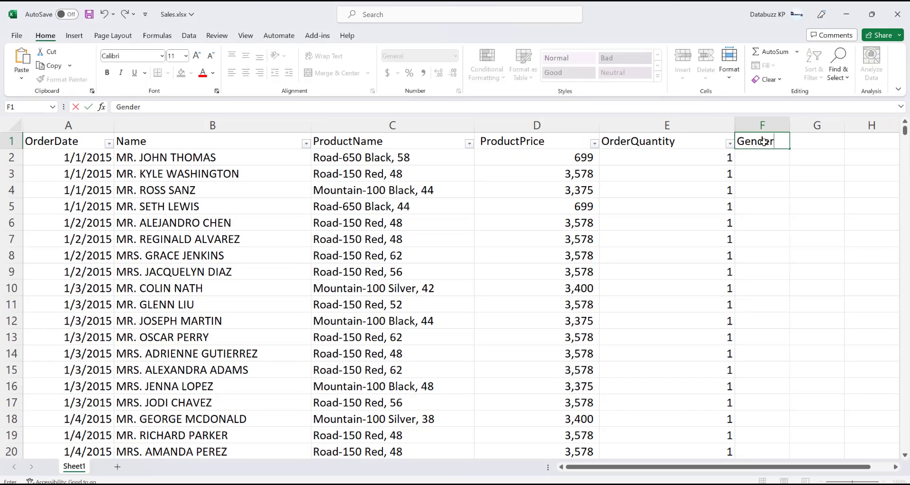
key("Return")
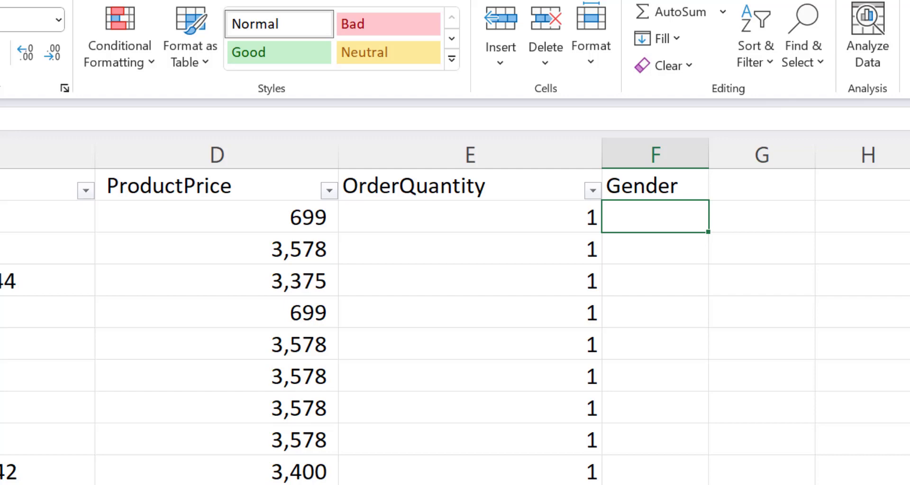
Step: Enter the formula =FIND("MR.",B2) in cell F2 to locate the title in the customer name
type("=f")
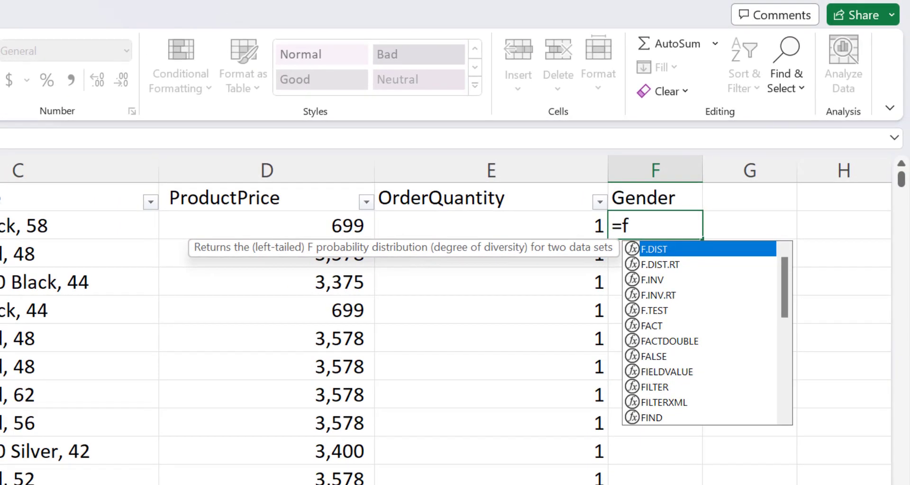
type("ind(")
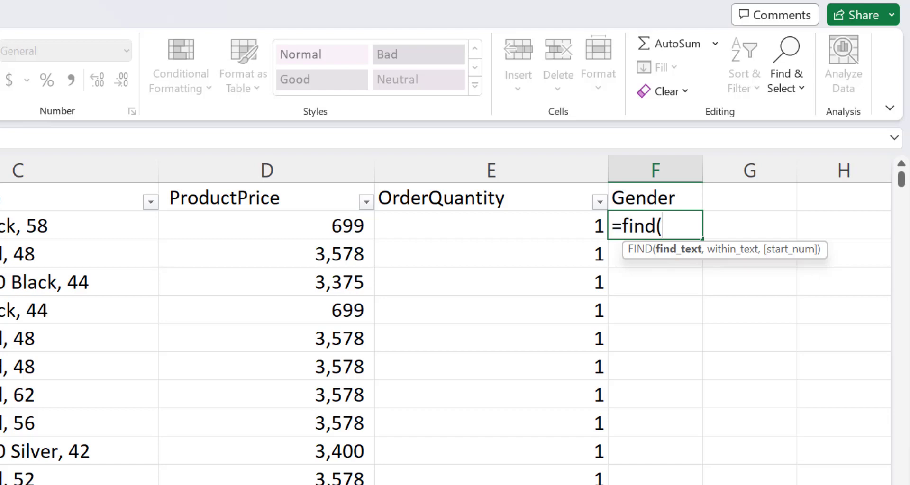
type("\"MR")
key("Return")
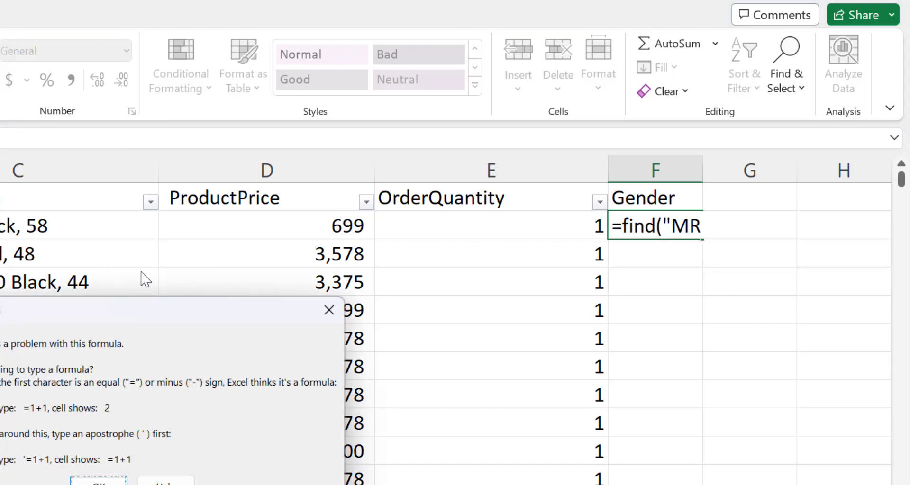
left_click(329, 310)
left_click(708, 226)
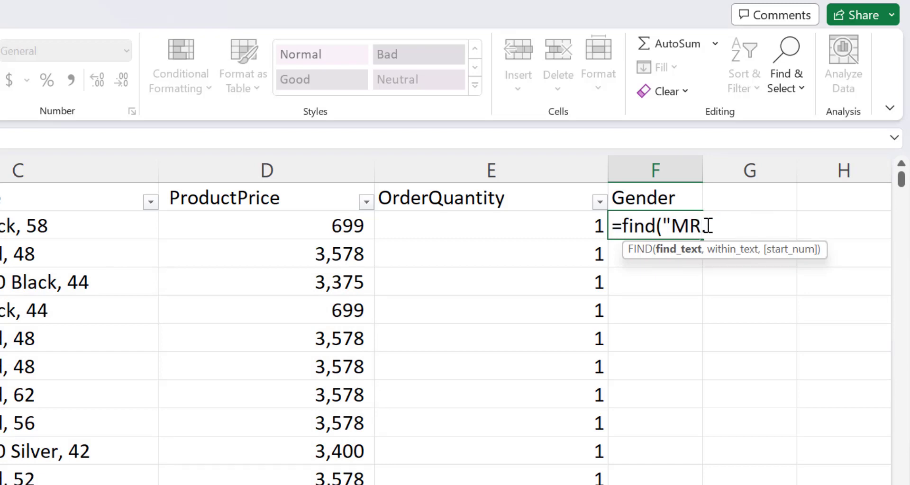
type(".\",")
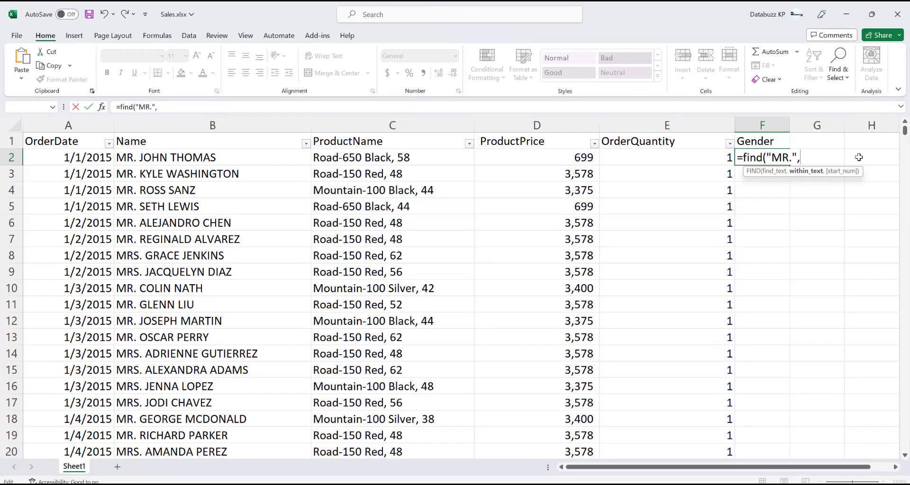
left_click(157, 157)
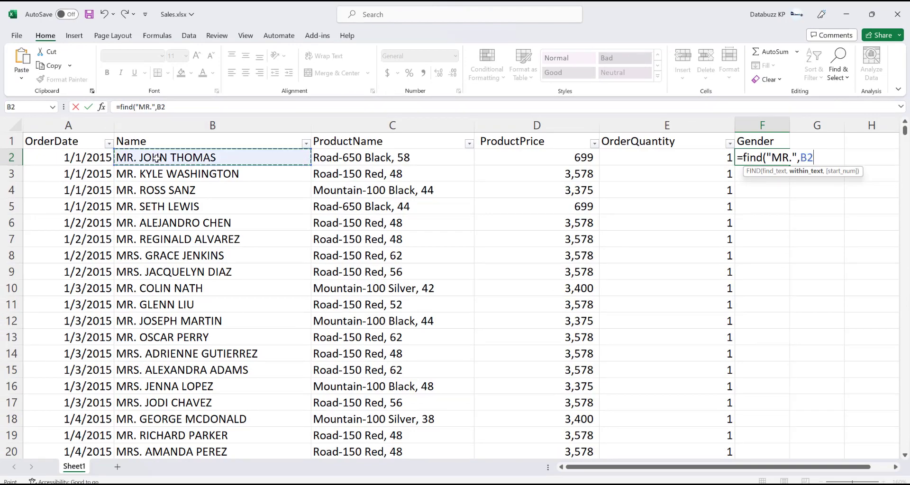
type(")")
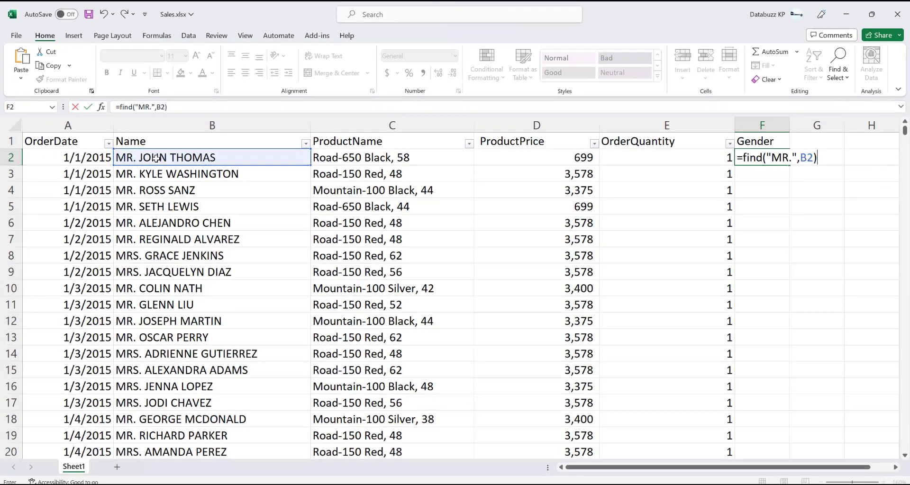
key("Return")
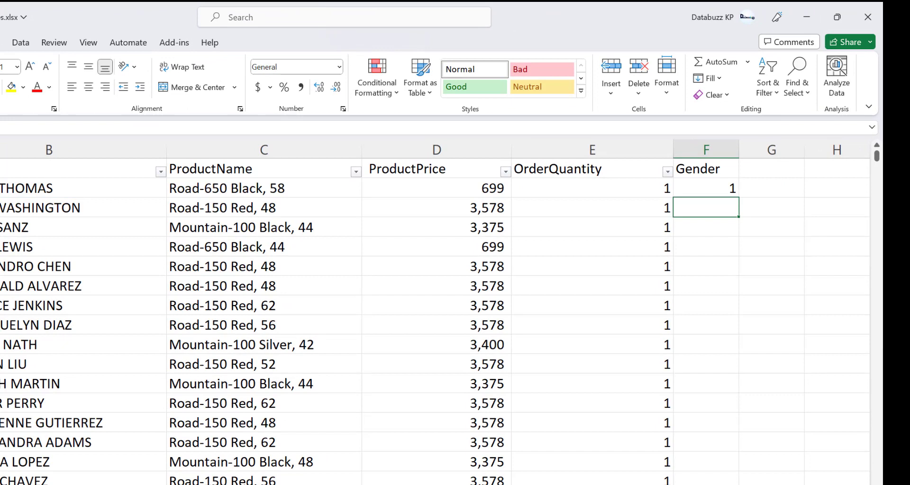
Step: Fill the FIND formula from F2 down the whole Gender column and inspect cell F8
left_click(714, 188)
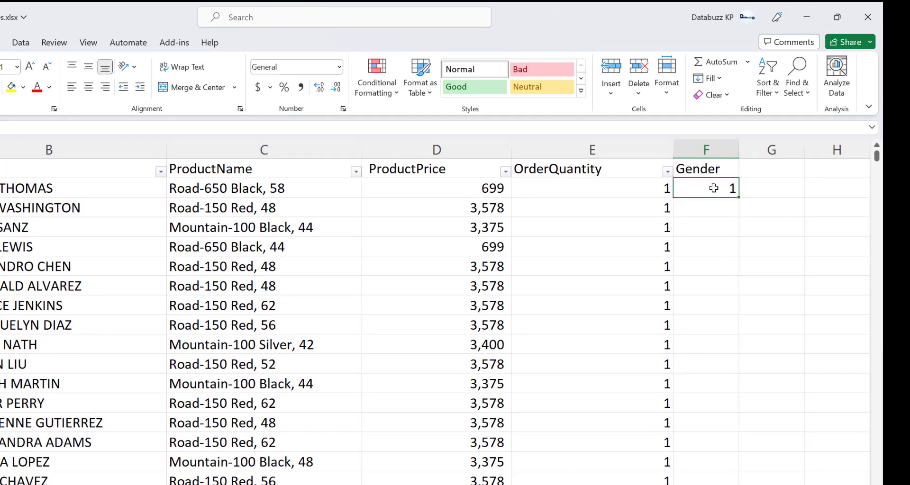
double_click(739, 199)
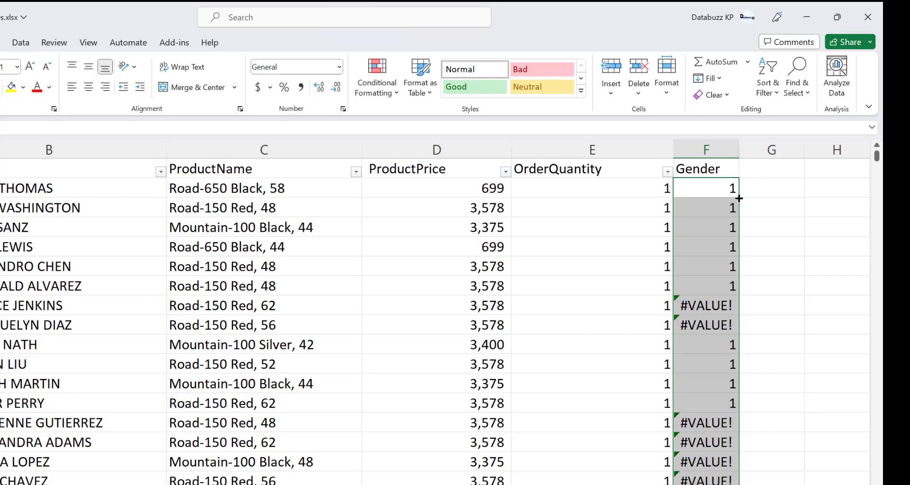
left_click(713, 306)
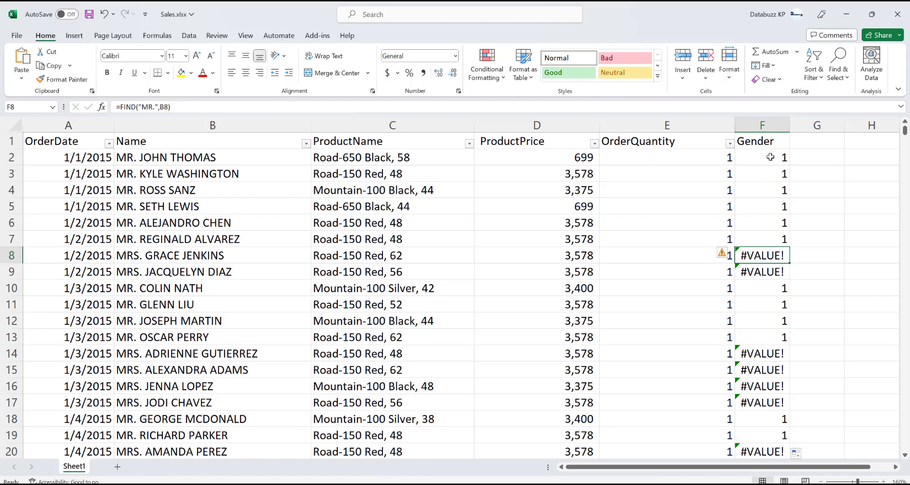
Step: Wrap the formula in F2 in ISNUMBER so it reads =ISNUMBER(FIND("MR.",B2))
double_click(747, 161)
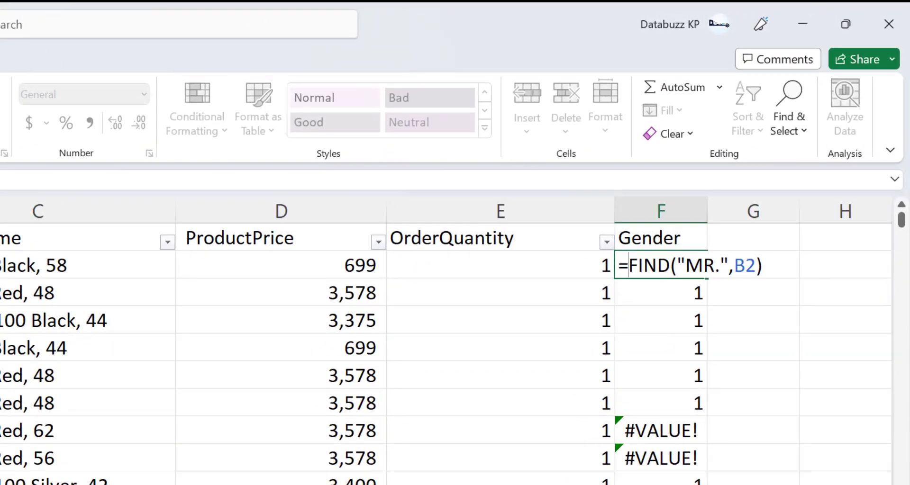
type("isnum")
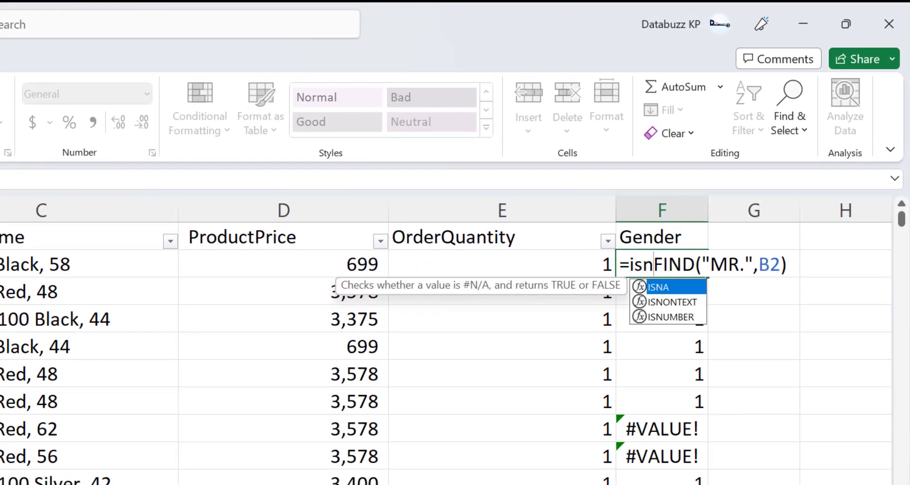
key("Tab")
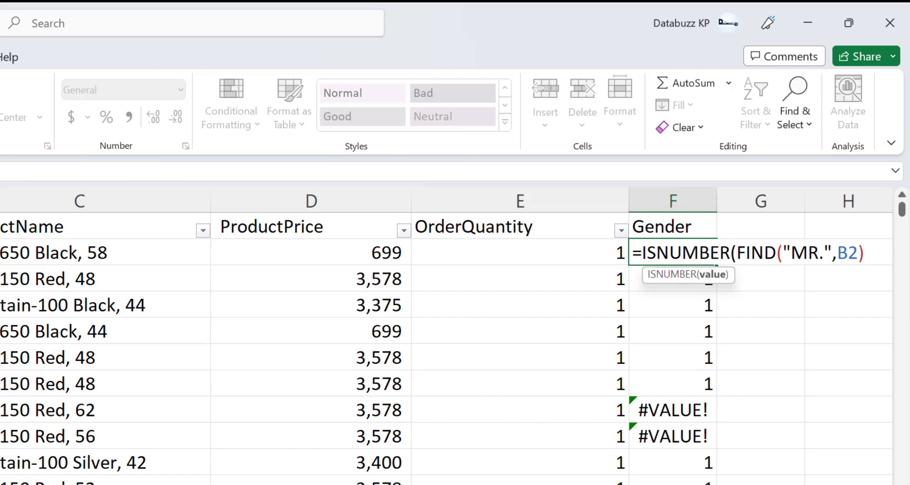
left_click(861, 256)
type(")")
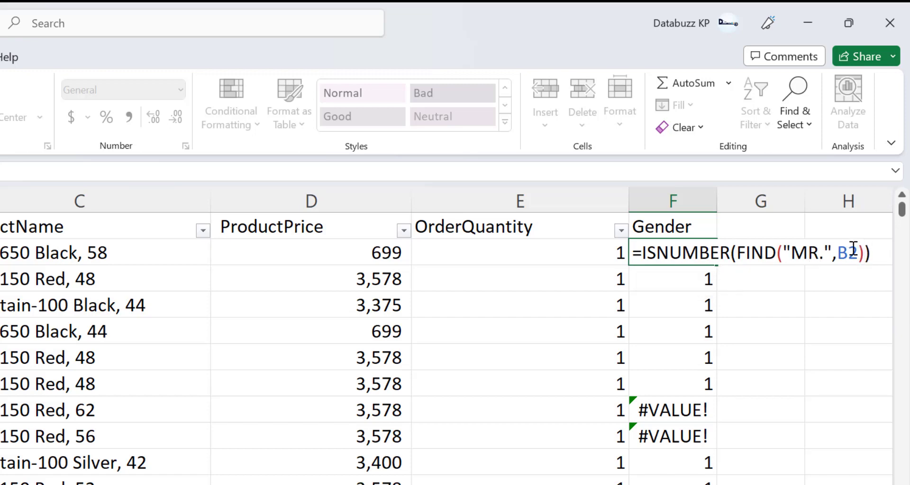
key("Return")
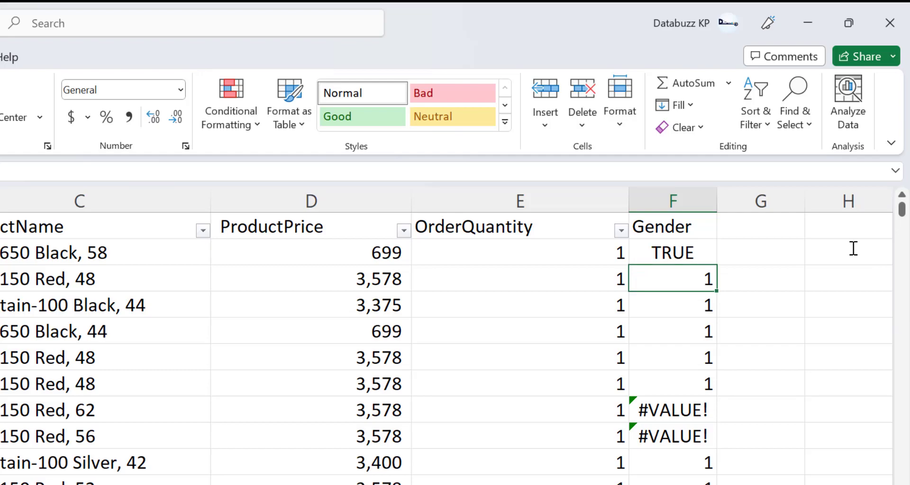
Step: Fill the ISNUMBER formula from F2 down the Gender column and compare row 9's result with its name title
left_click(702, 251)
double_click(716, 265)
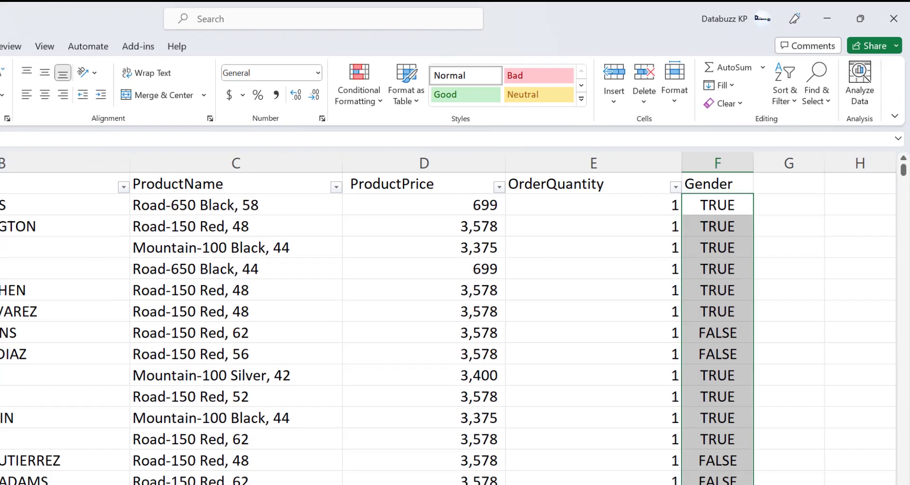
scroll(772, 348, "right", 2)
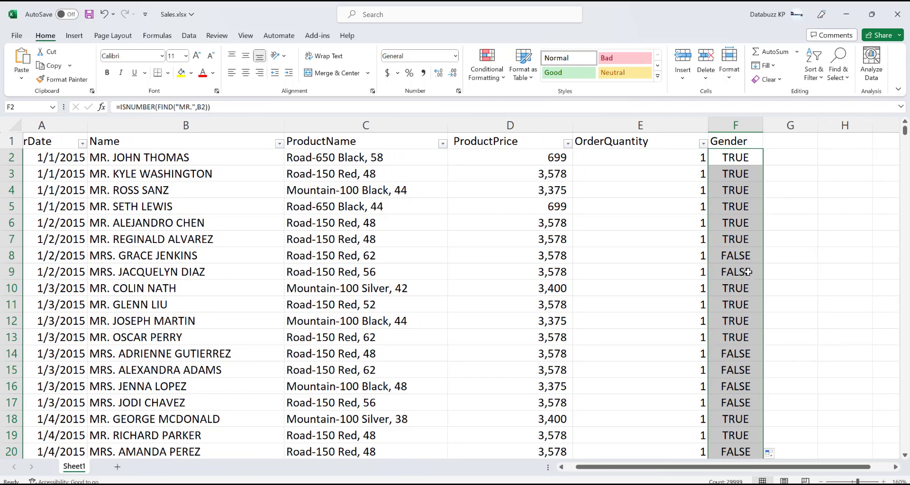
left_click_drag(748, 272, 150, 269)
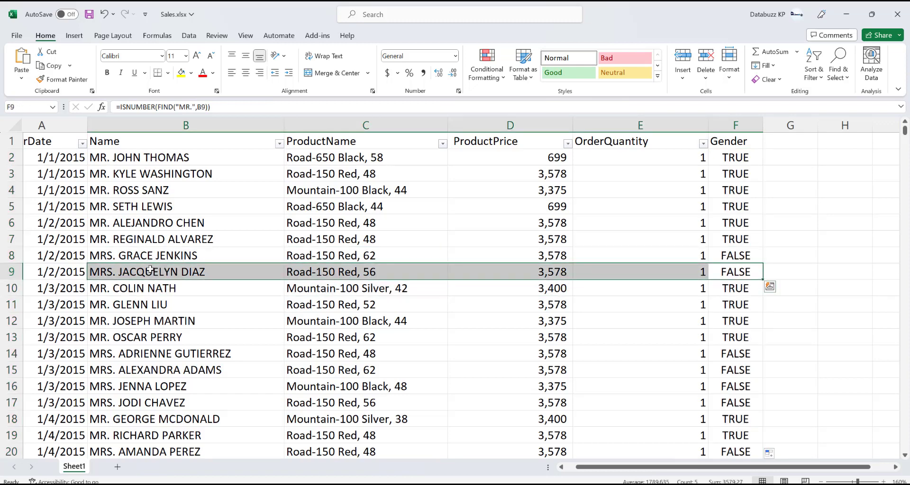
Step: Wrap the formula in F2 in IF so it reads =IF(ISNUMBER(FIND("MR.",B2)),"Male","Female")
left_click(748, 160)
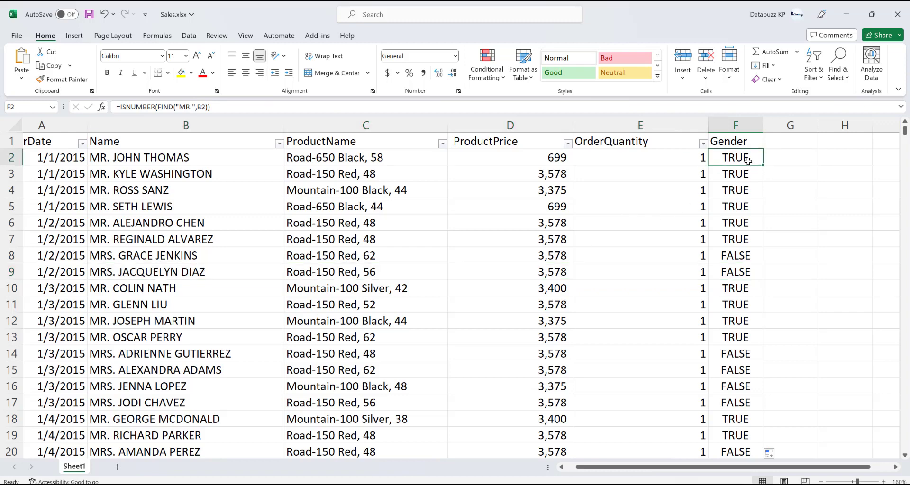
double_click(749, 160)
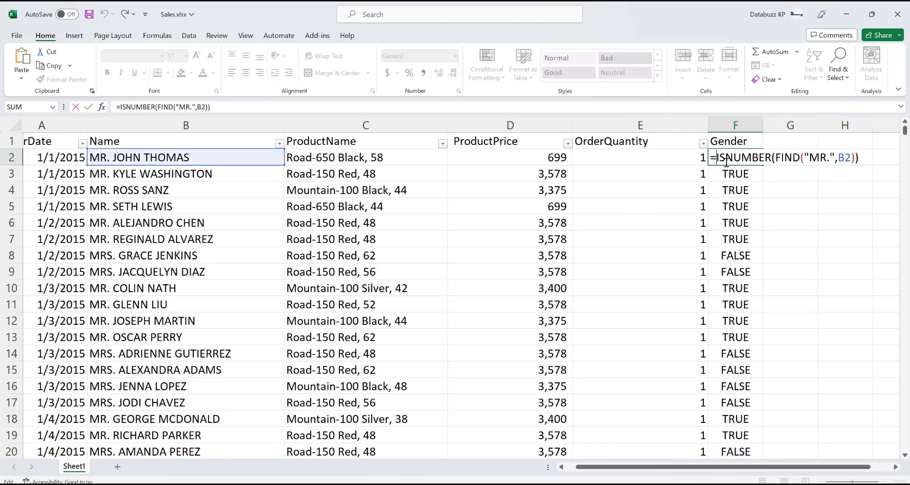
type("if(")
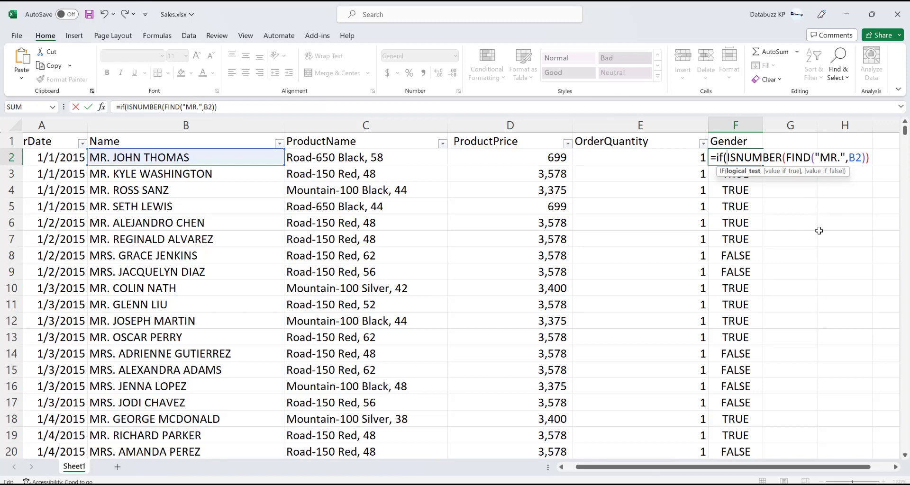
left_click_drag(849, 470, 869, 469)
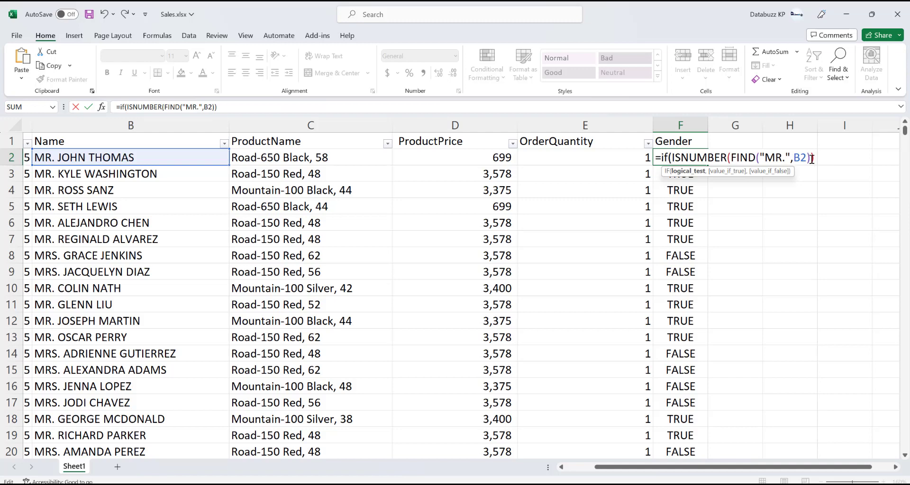
type(",")
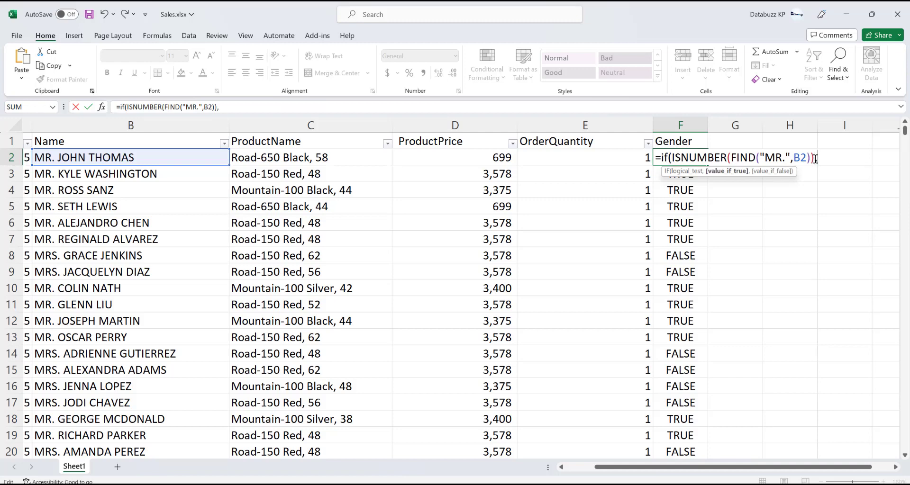
type("\"Male\"")
type(",\"")
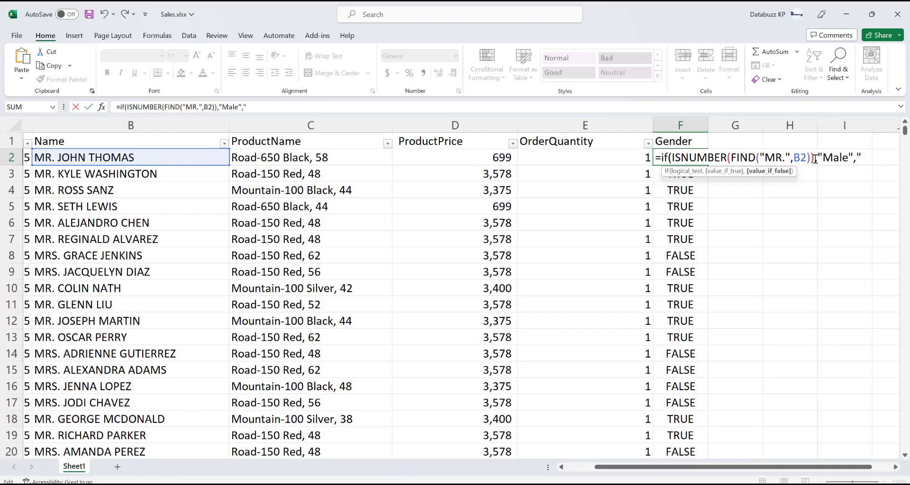
type("Female\"")
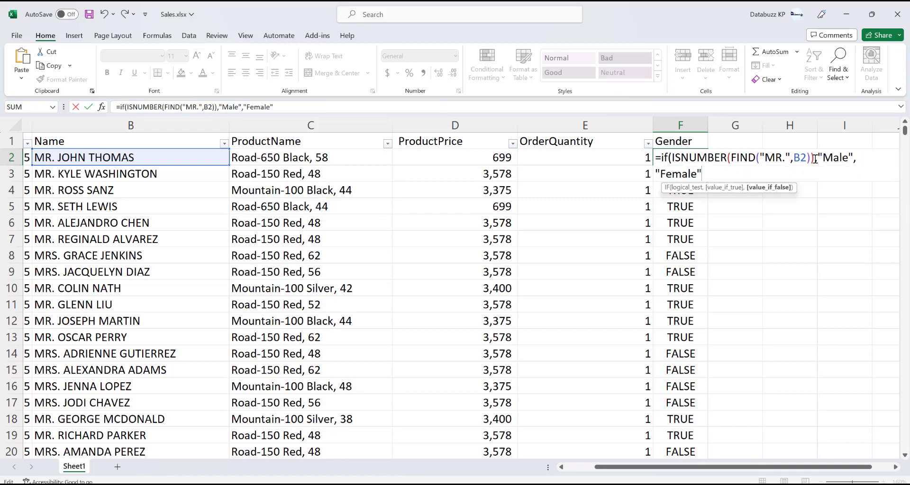
type(")")
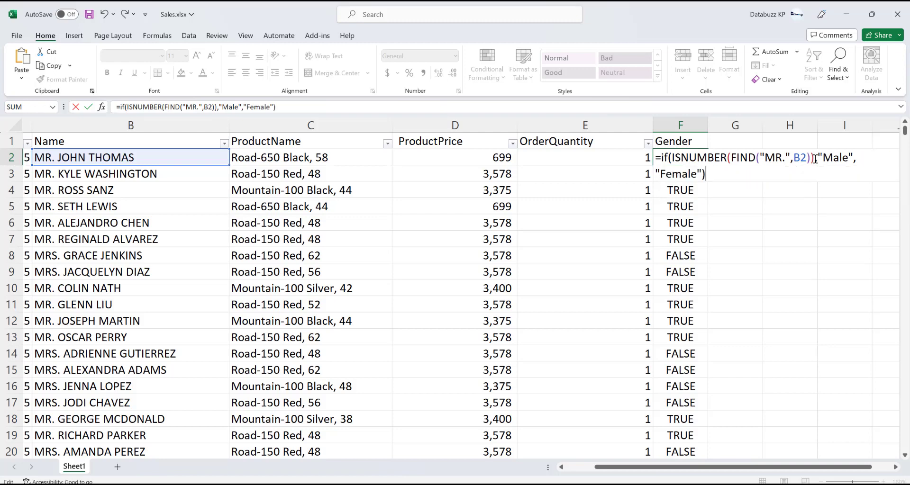
key("ctrl+Return")
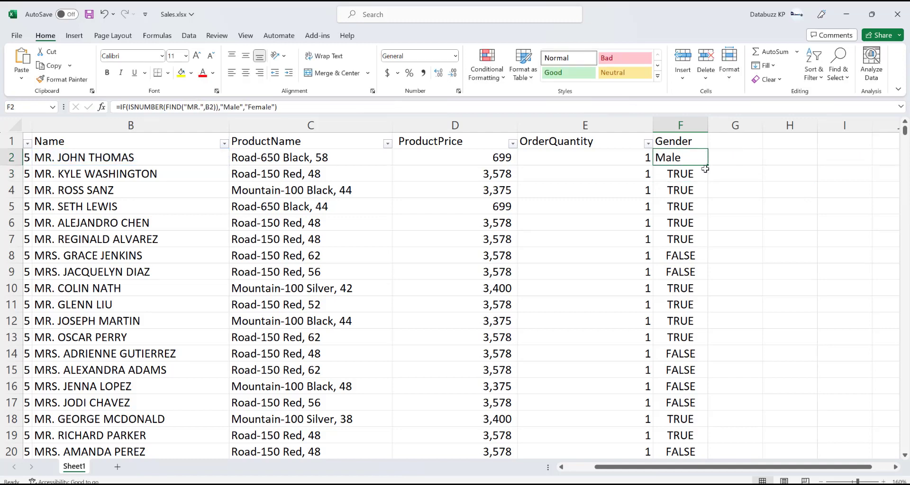
Step: Fill the IF formula from F2 down the whole Gender column and open F2's formula to review its arguments
double_click(707, 166)
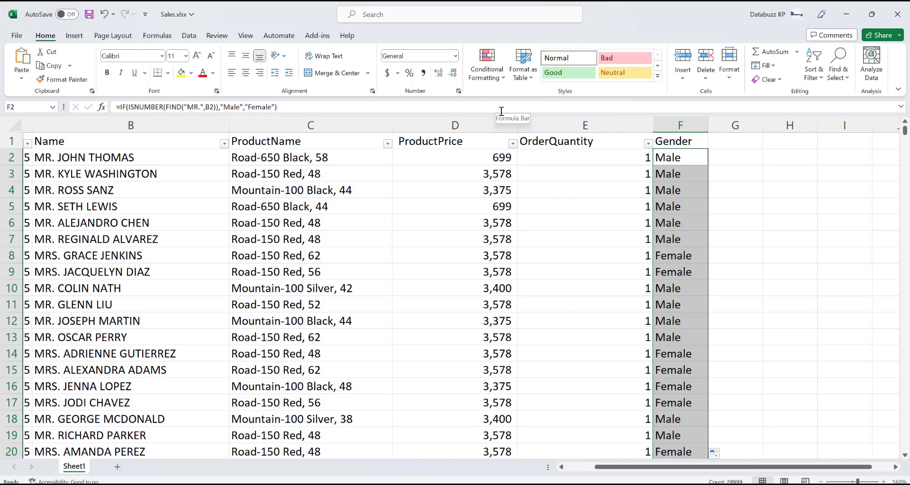
left_click(289, 106)
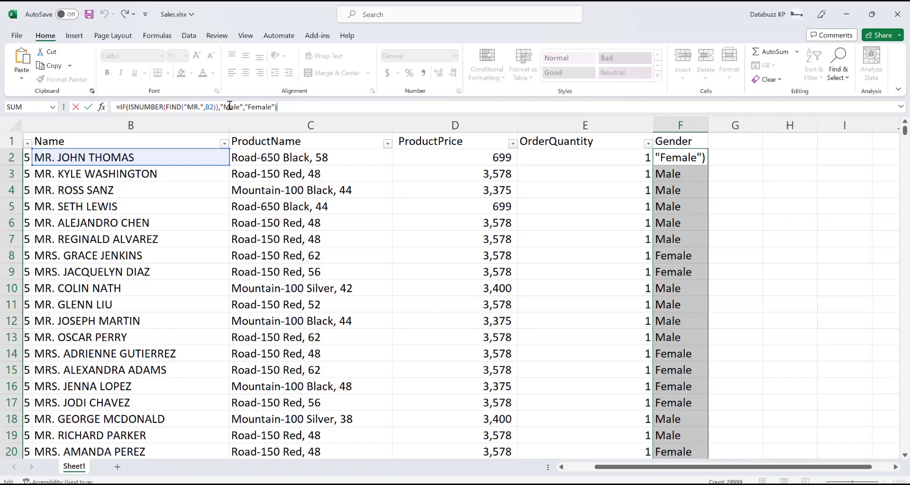
left_click(166, 107)
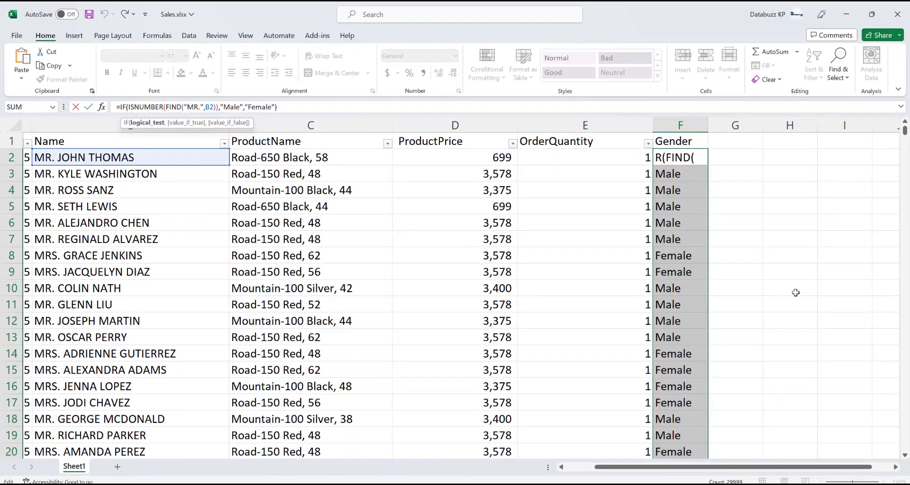
Step: Reopen the formula in F2 and examine its nested ISNUMBER and FIND test
key("Escape")
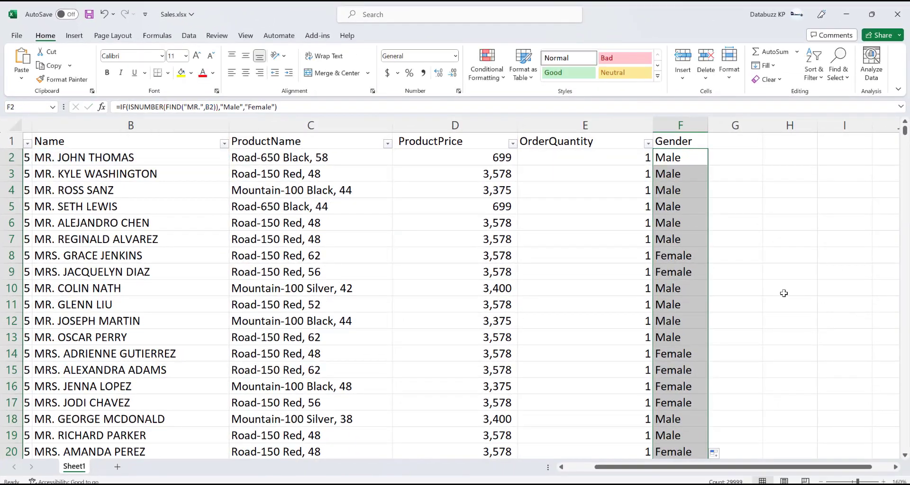
double_click(669, 157)
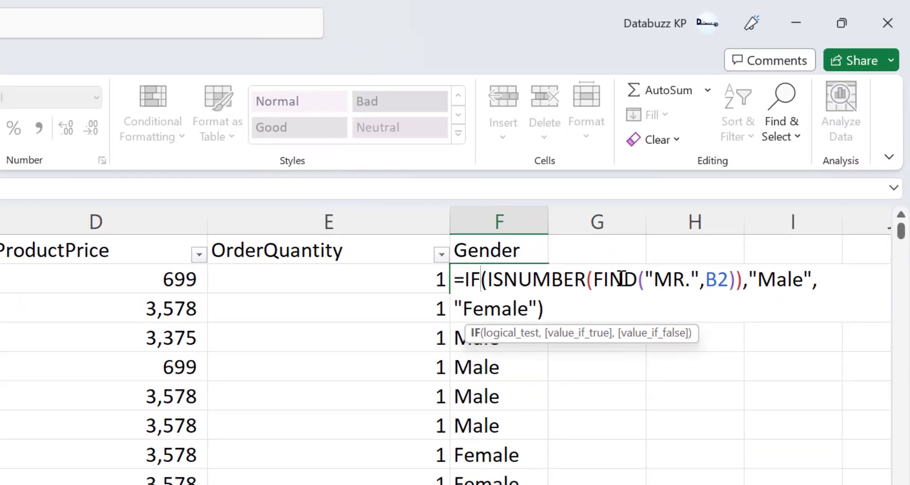
left_click_drag(588, 280, 733, 290)
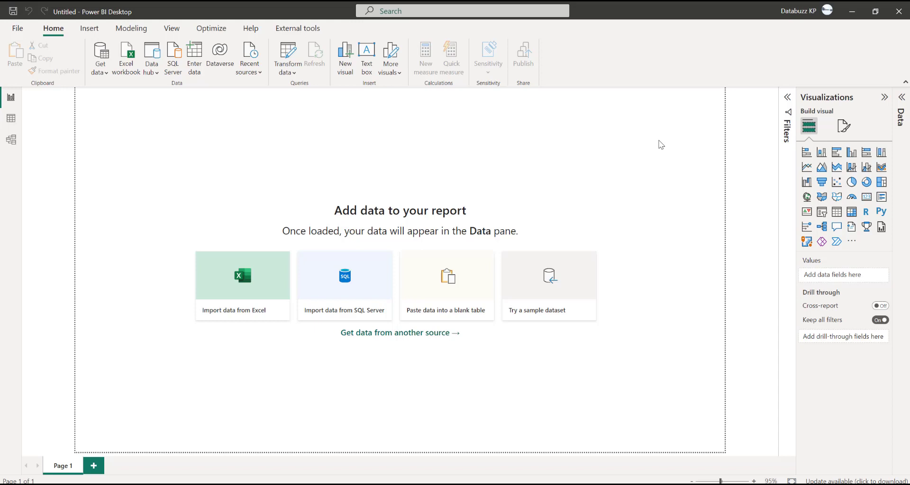
Step: Switch to Power BI Desktop and import the Sales.xlsx Excel workbook
left_click(245, 290)
left_click(130, 155)
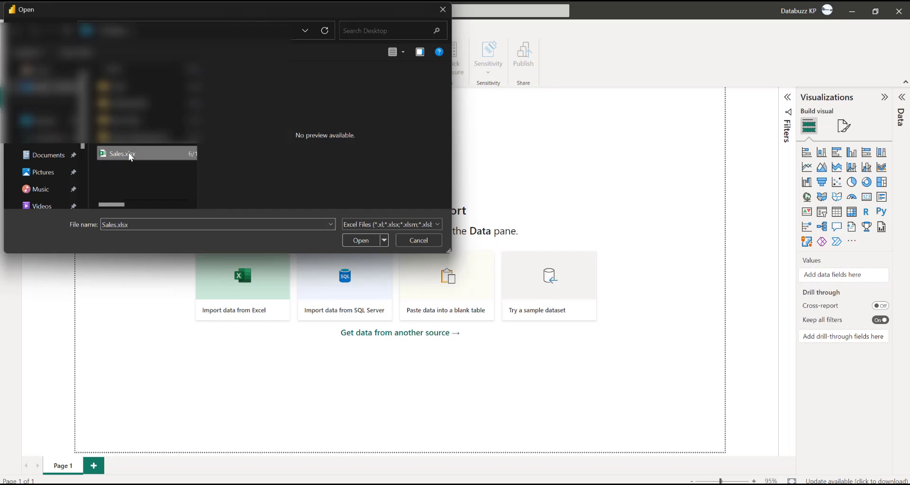
left_click(361, 240)
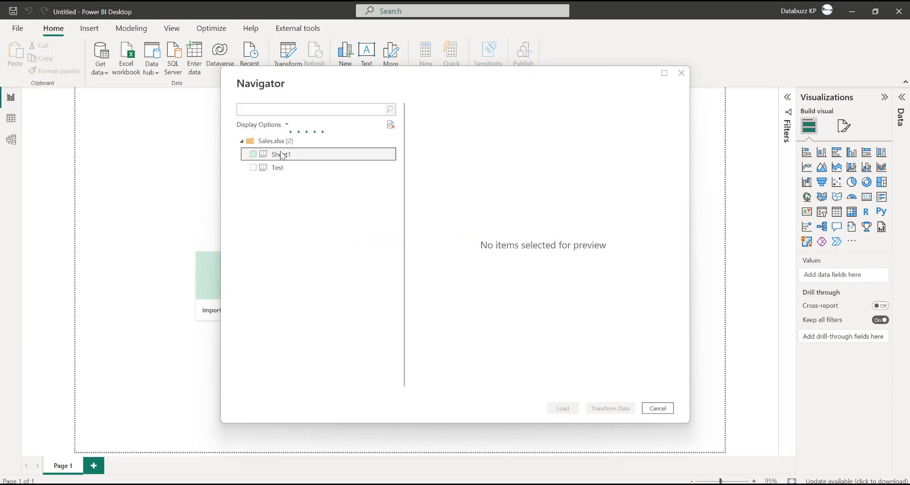
Step: Preview the Sheet1 and Test sheets of Sales.xlsx and compare their columns
left_click(282, 156)
left_click(279, 167)
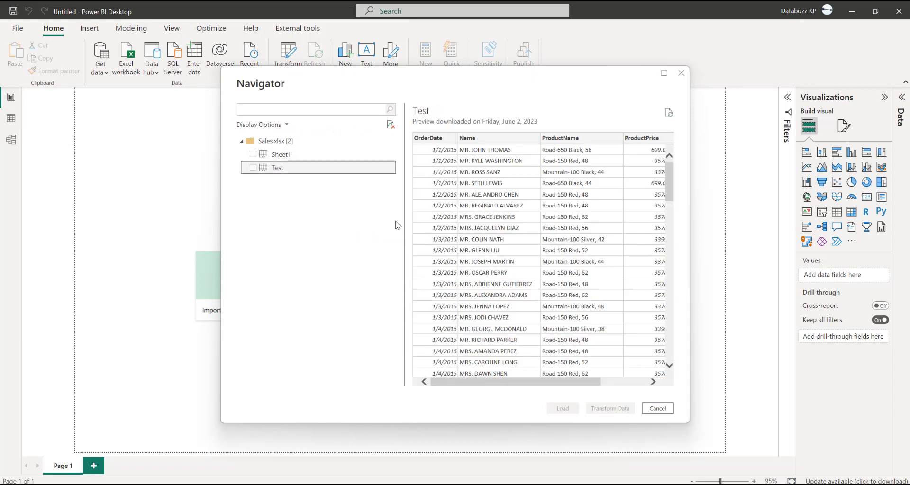
left_click_drag(500, 382, 547, 383)
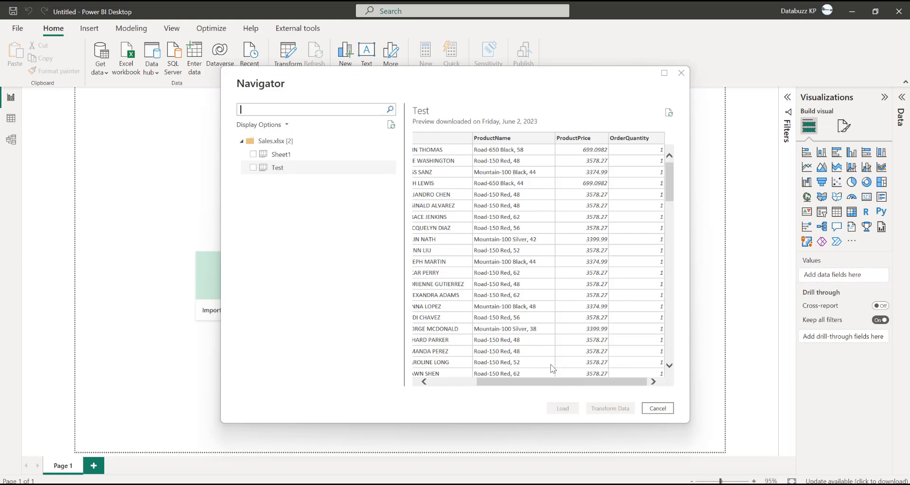
left_click(279, 170)
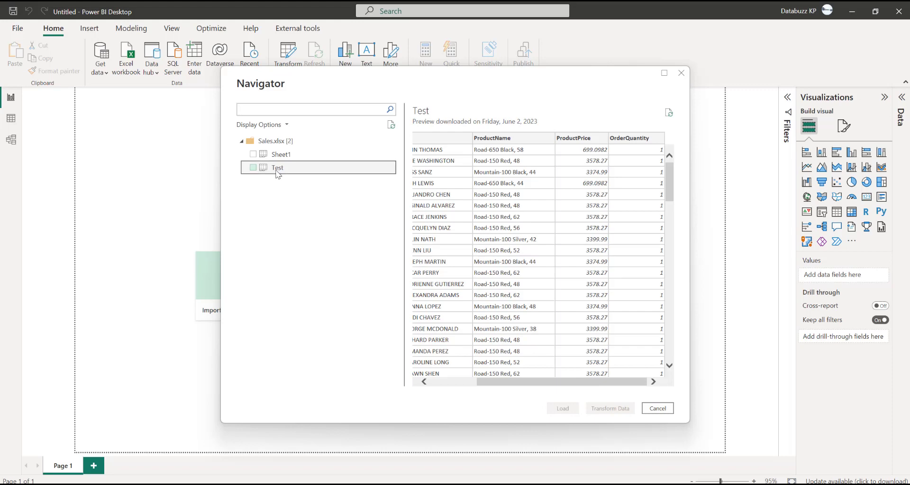
left_click(280, 158)
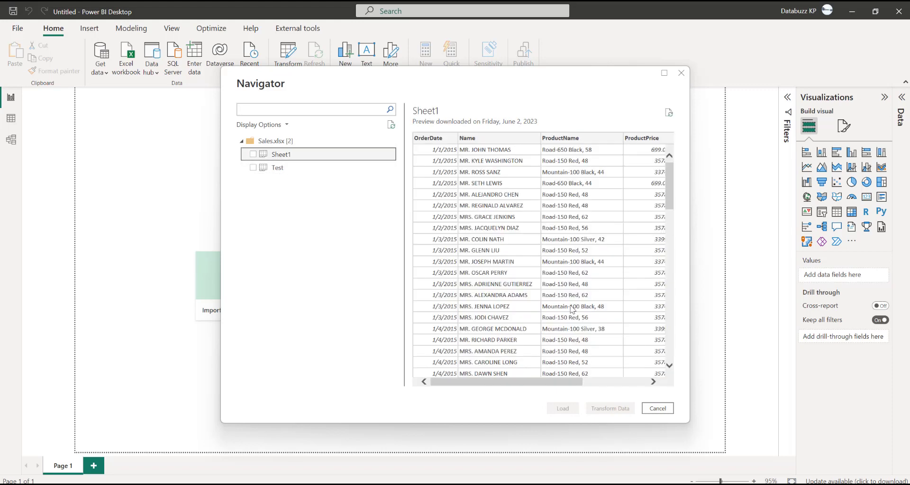
left_click_drag(545, 382, 520, 372)
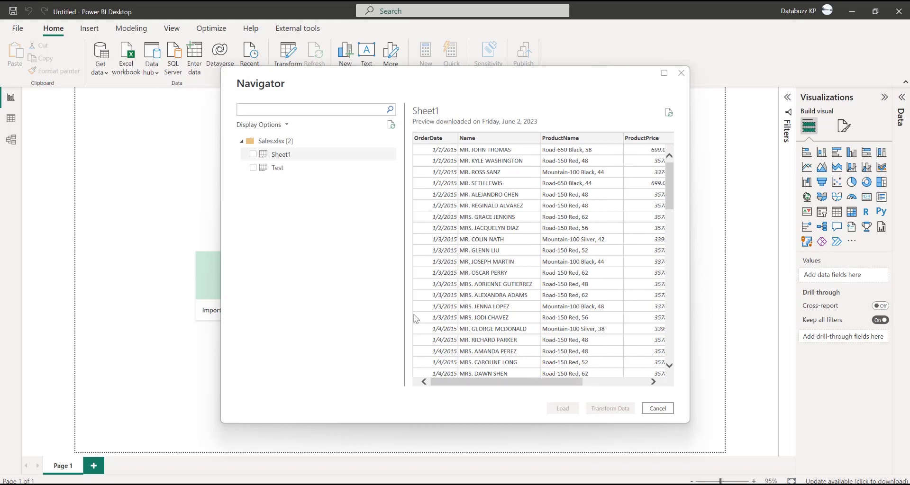
Step: Choose only the Test sheet for import and open it in Power Query Editor for transformation
left_click(256, 172)
left_click(254, 169)
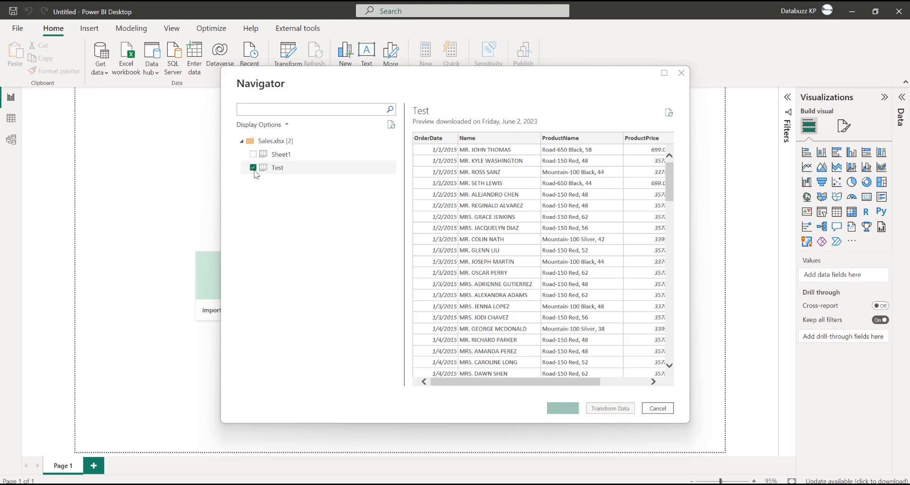
left_click(611, 409)
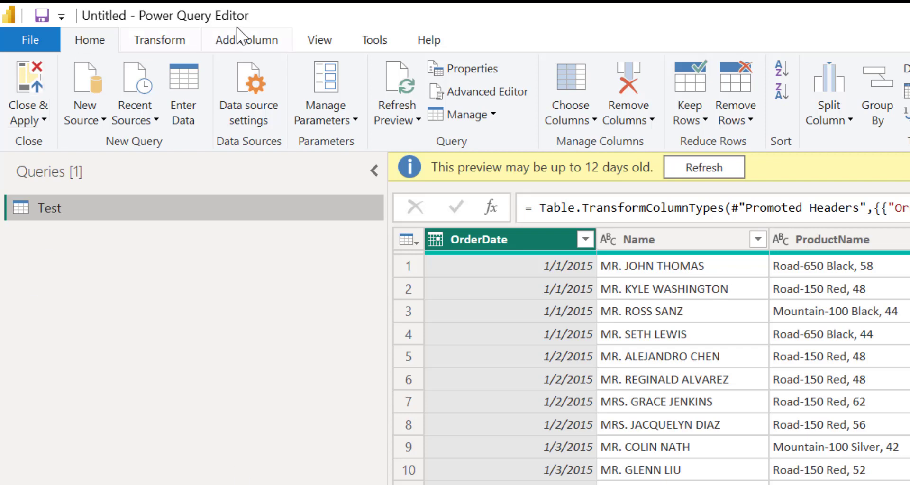
Step: Start a conditional column named Gender whose condition tests the Name column
left_click(267, 45)
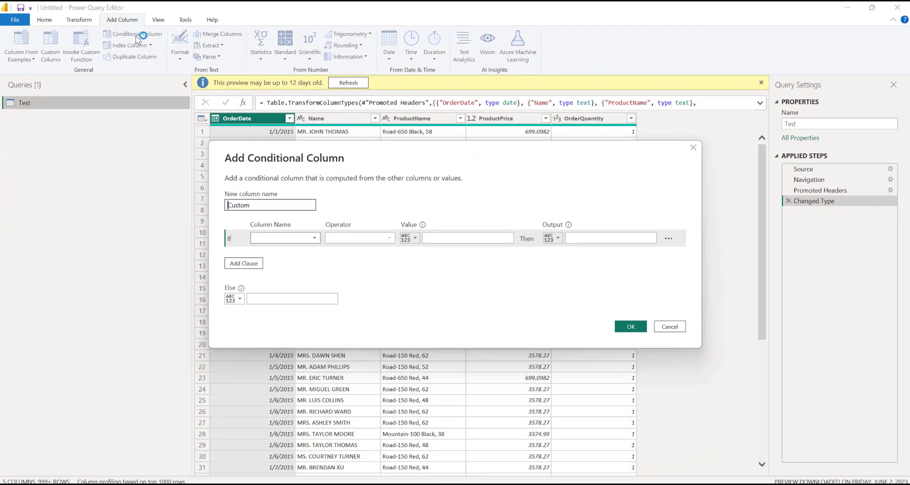
double_click(260, 204)
type("Gender")
left_click(285, 238)
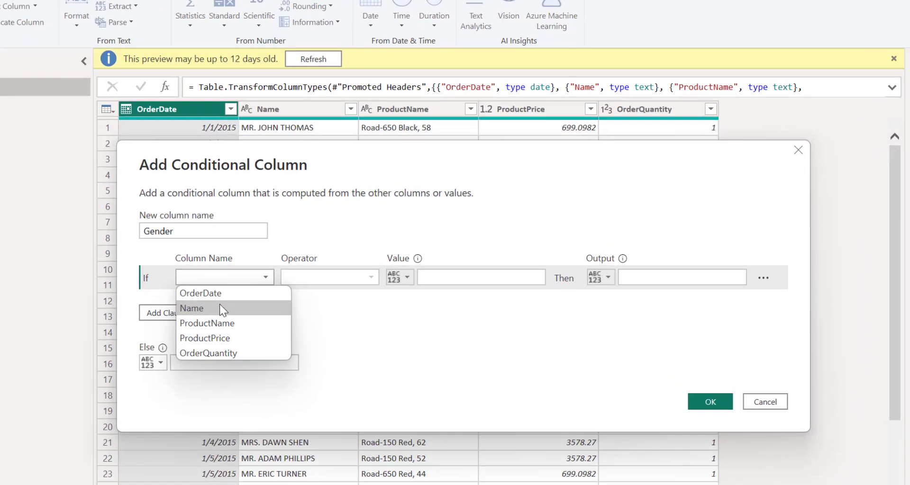
left_click(283, 261)
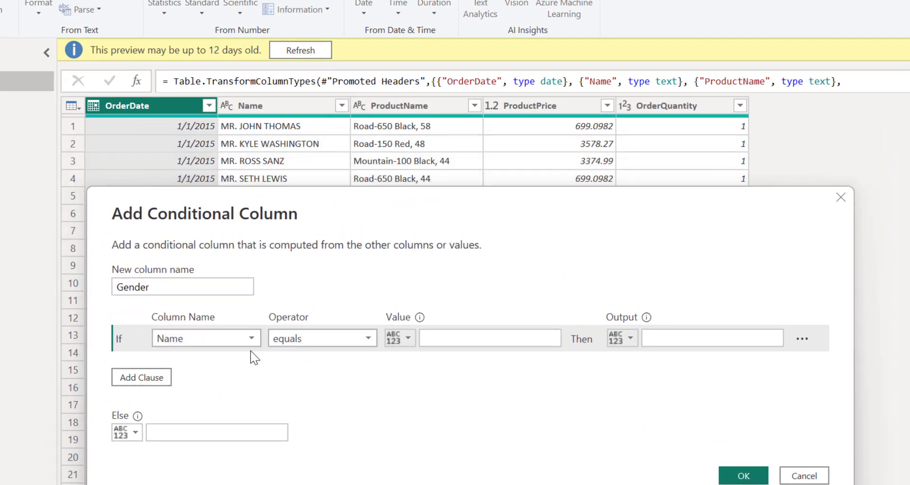
Step: Make the condition return Male when Name contains "MR." and Female otherwise
left_click(312, 339)
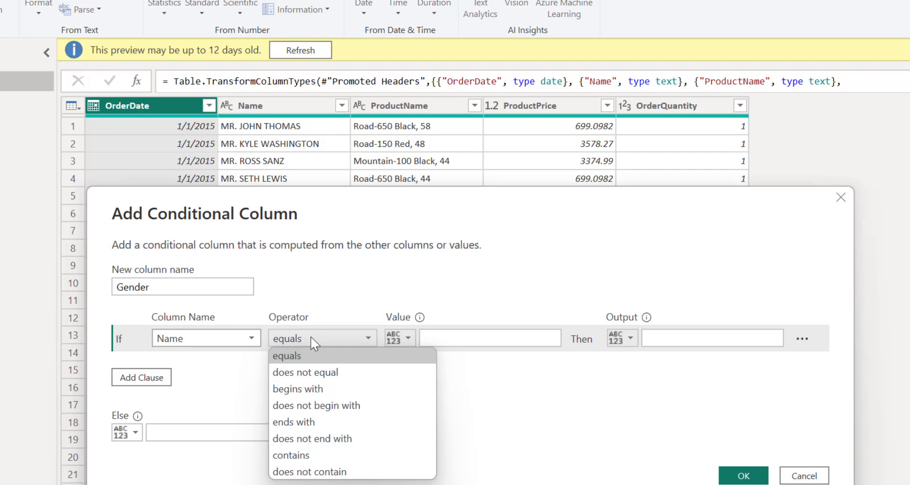
left_click(328, 455)
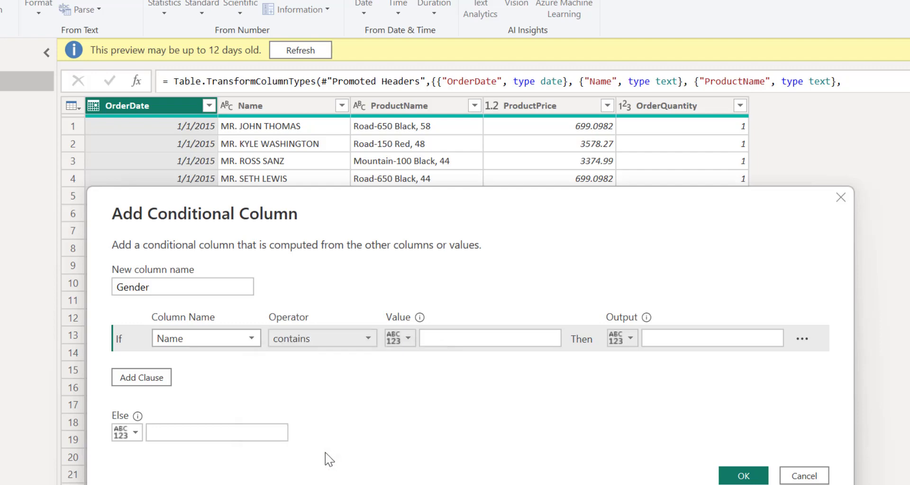
left_click(553, 337)
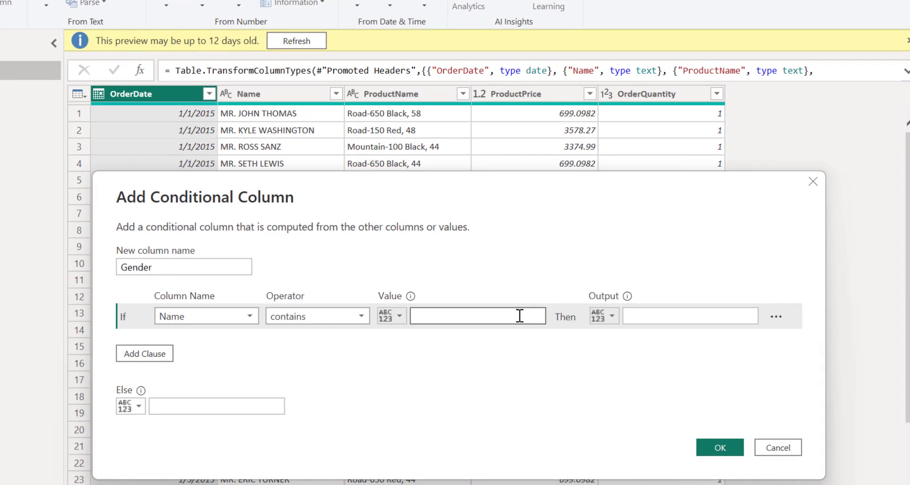
type("MR.")
left_click(708, 315)
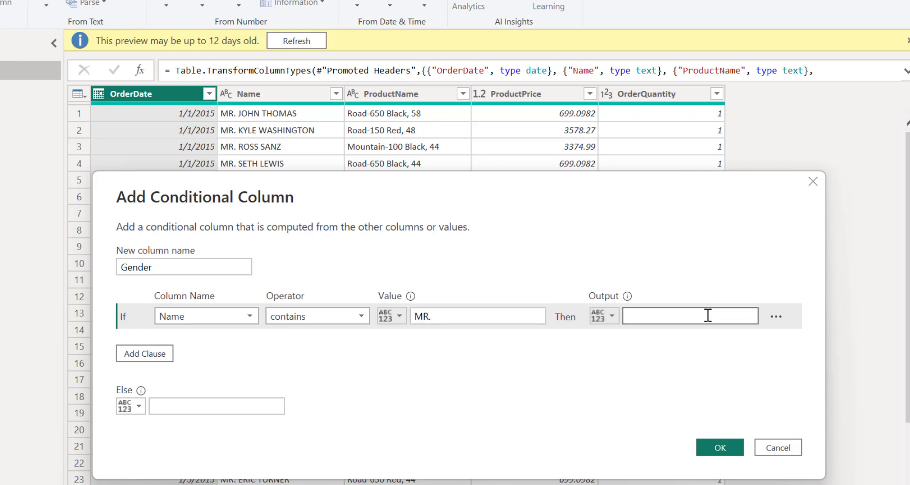
type("Male")
left_click(199, 400)
type("Female")
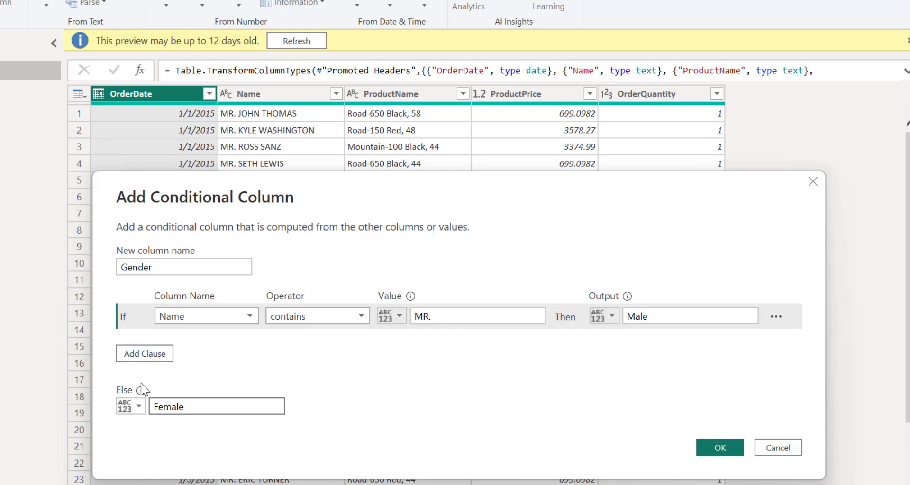
left_click(144, 353)
left_click(175, 338)
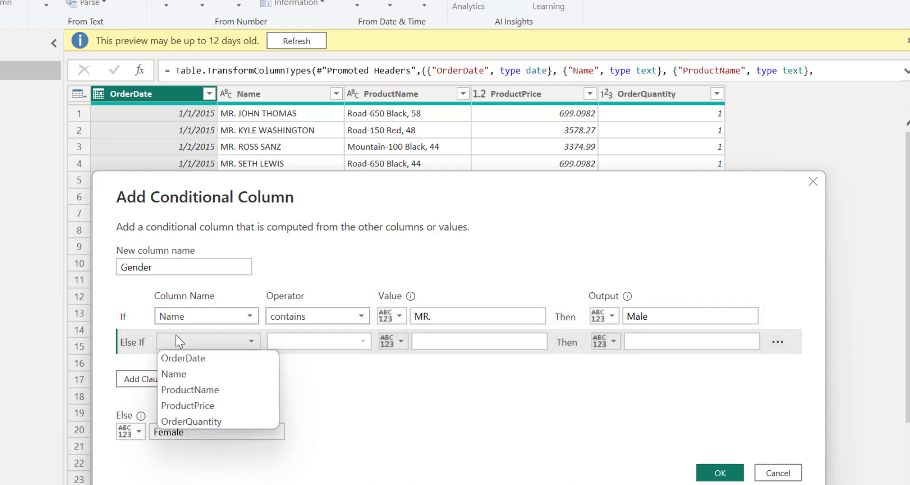
left_click(176, 378)
left_click(294, 342)
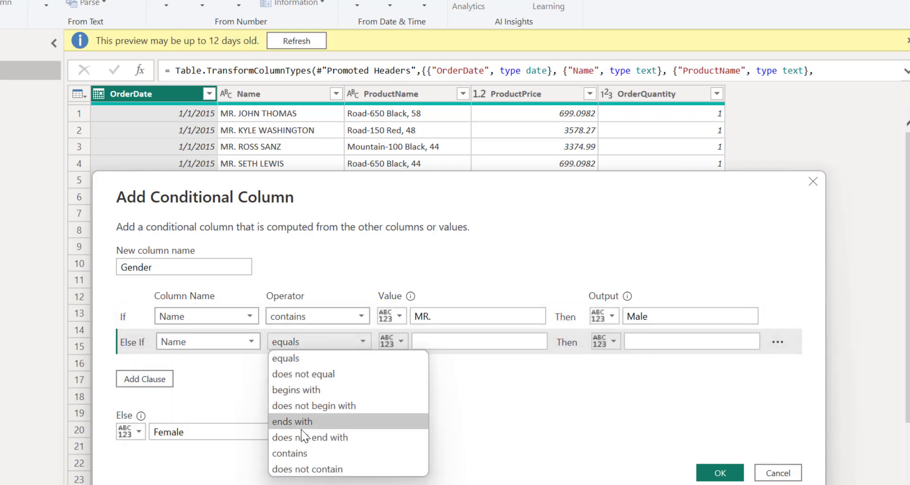
left_click(290, 454)
left_click(425, 343)
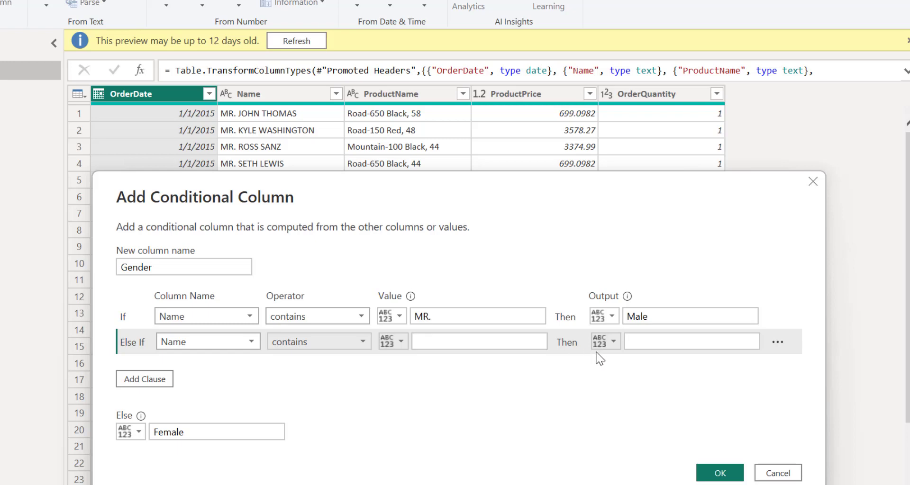
left_click(778, 348)
left_click(818, 363)
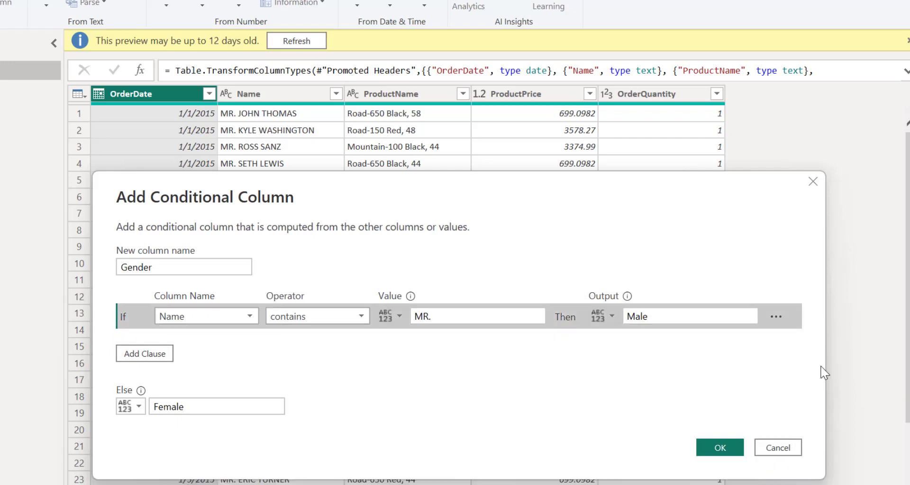
Step: Create the Gender conditional column, then close Power Query Editor and return to the report with the changes applied
left_click(708, 442)
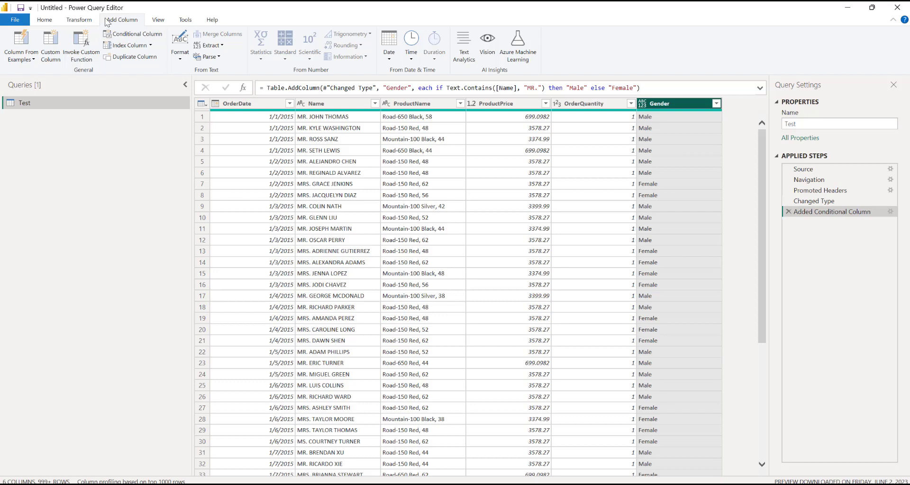
left_click(45, 20)
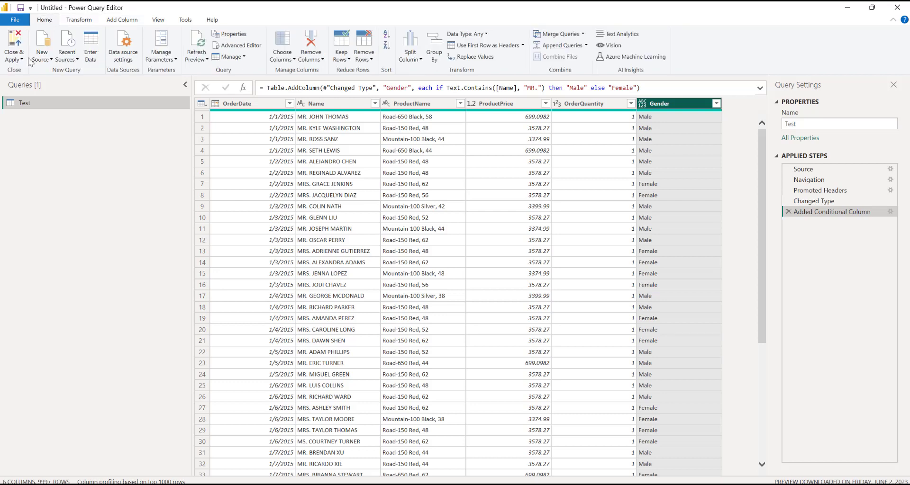
left_click(17, 60)
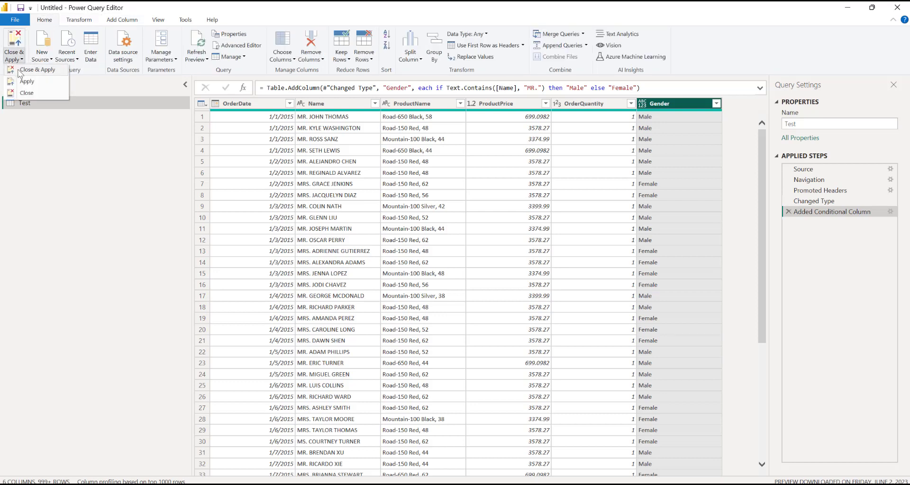
left_click(25, 93)
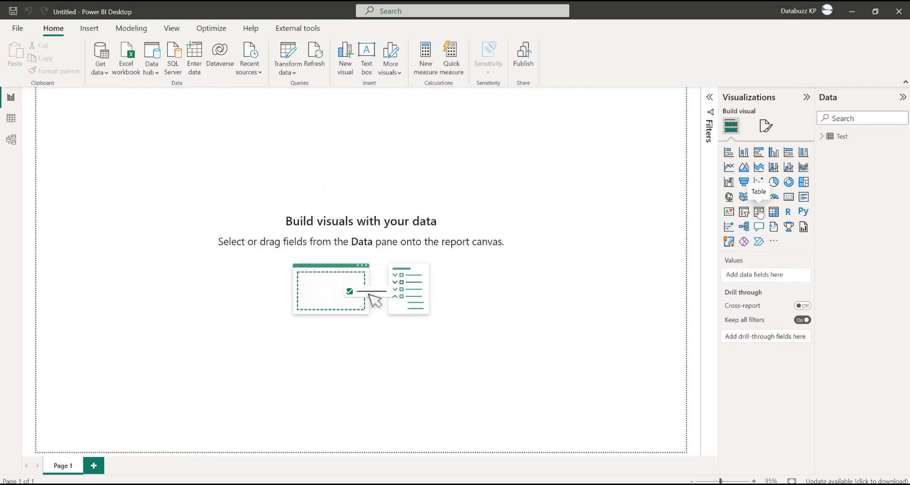
Step: Add a table visual to the report page showing the Gender field from the Test table
left_click(759, 212)
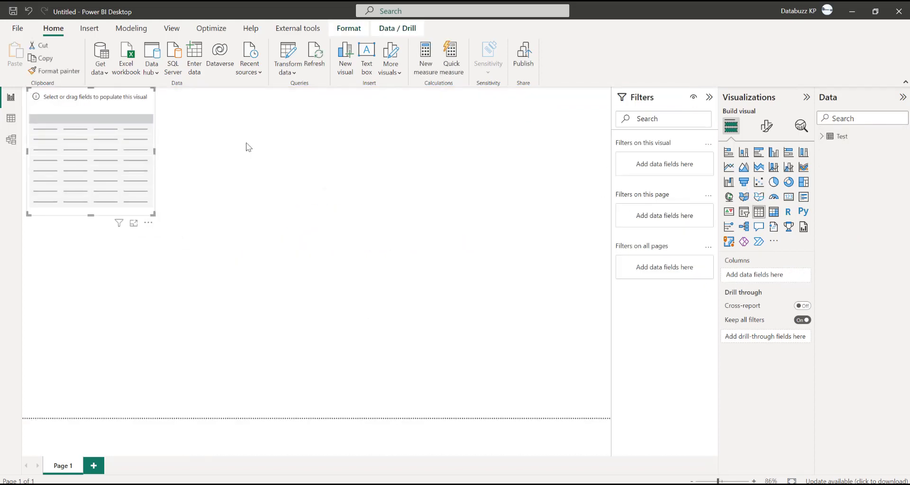
left_click(822, 136)
left_click_drag(859, 150, 763, 278)
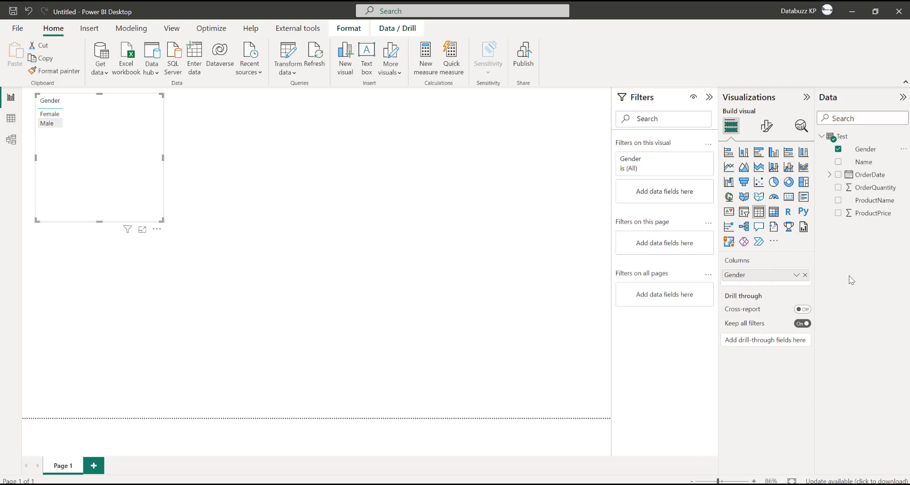
Step: Try showing OrderQuantity unsummarized beside Gender in the table visual and remove that field again
left_click_drag(861, 188, 770, 286)
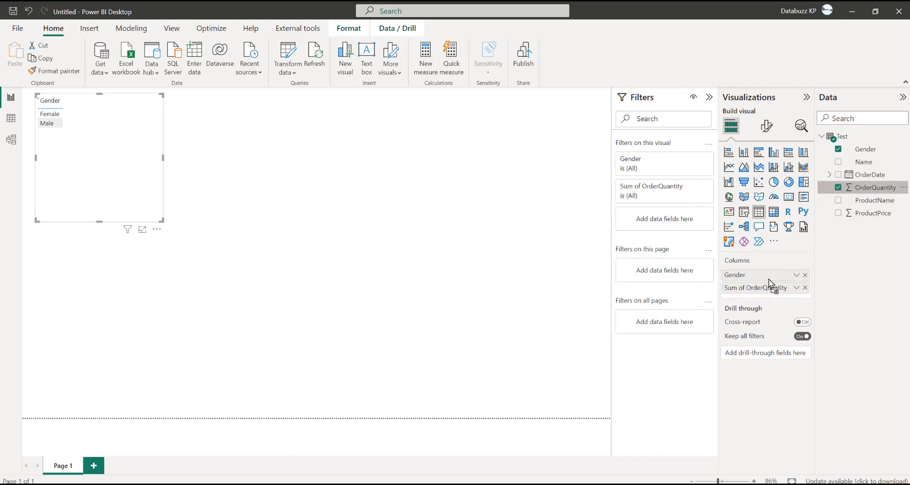
left_click(797, 288)
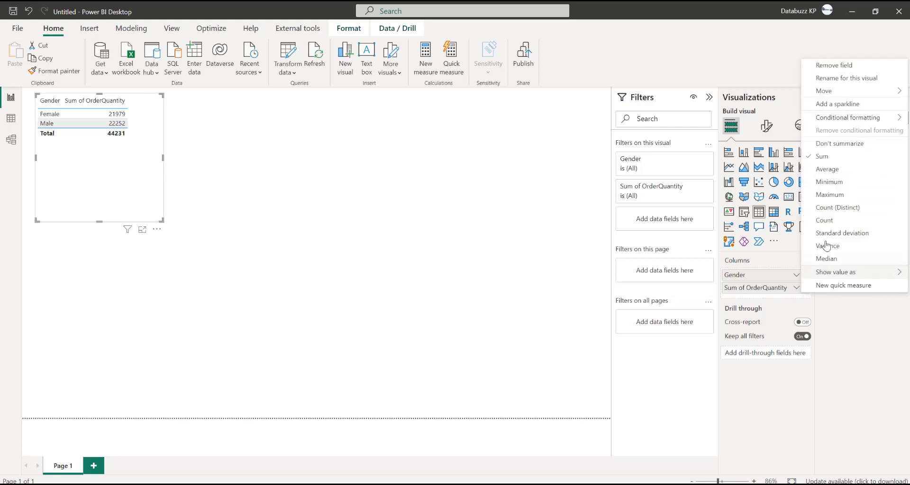
left_click(828, 143)
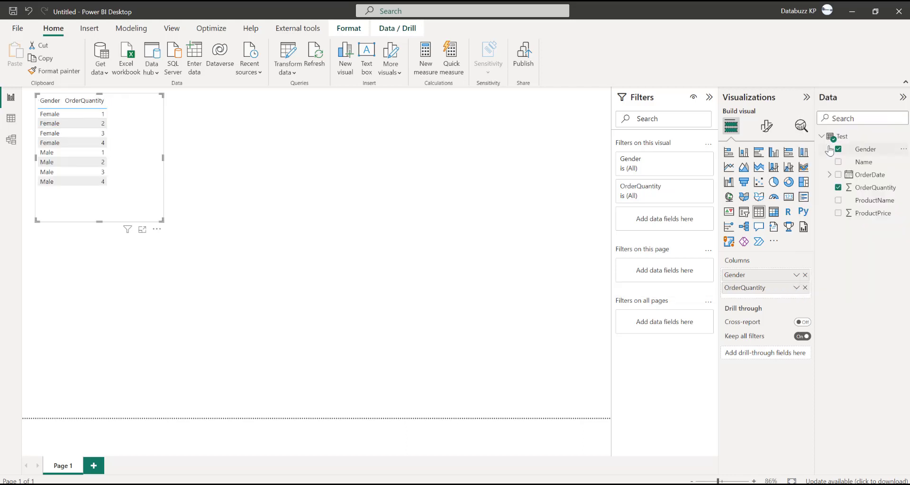
left_click(805, 289)
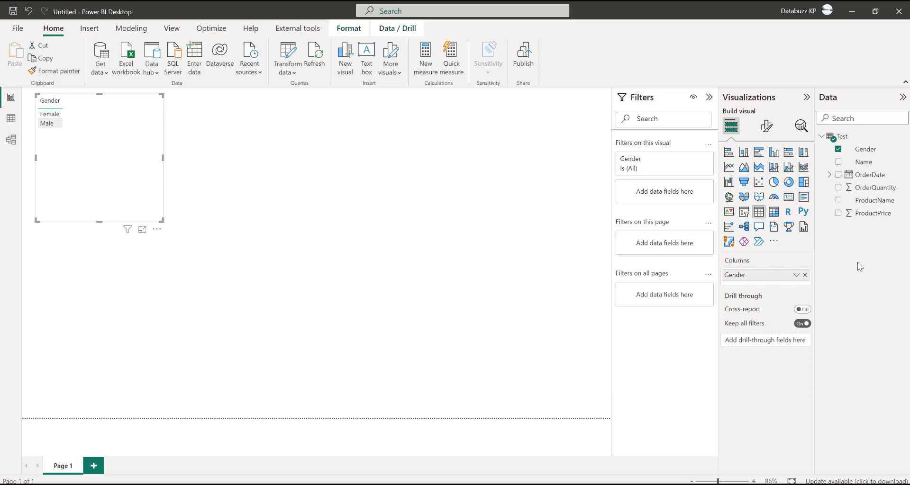
left_click(845, 141)
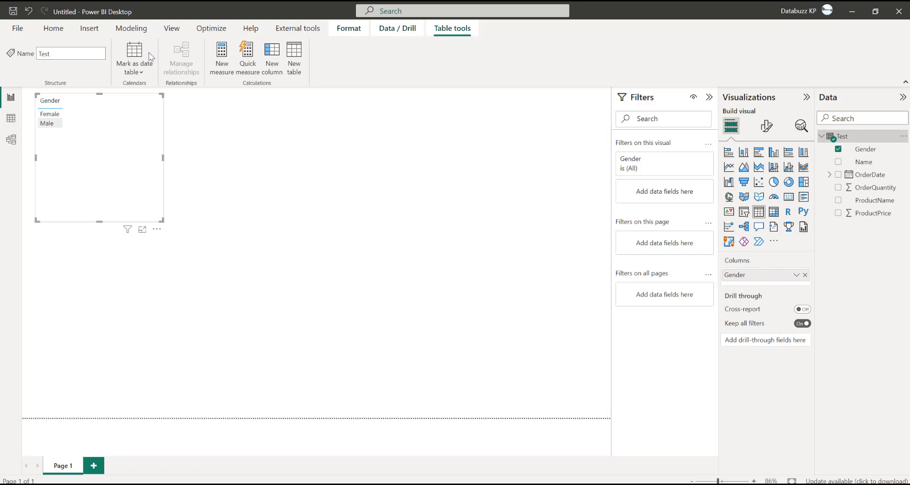
left_click(300, 60)
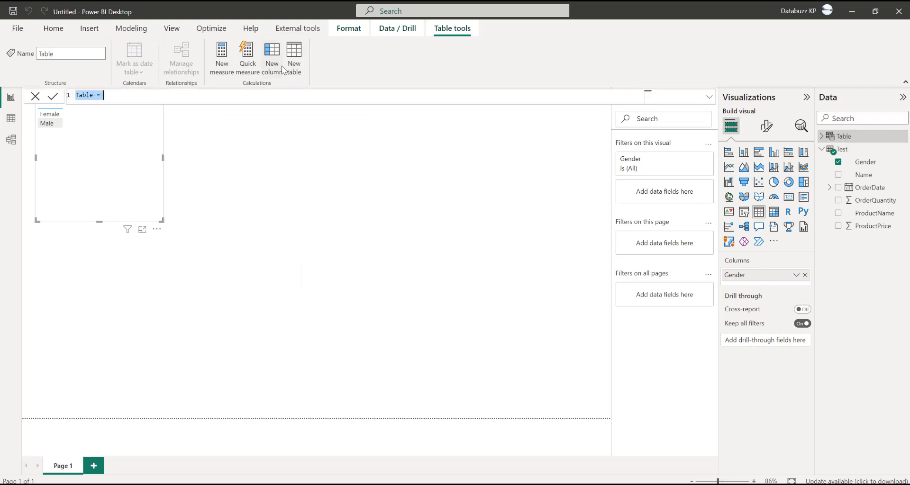
type("Measure")
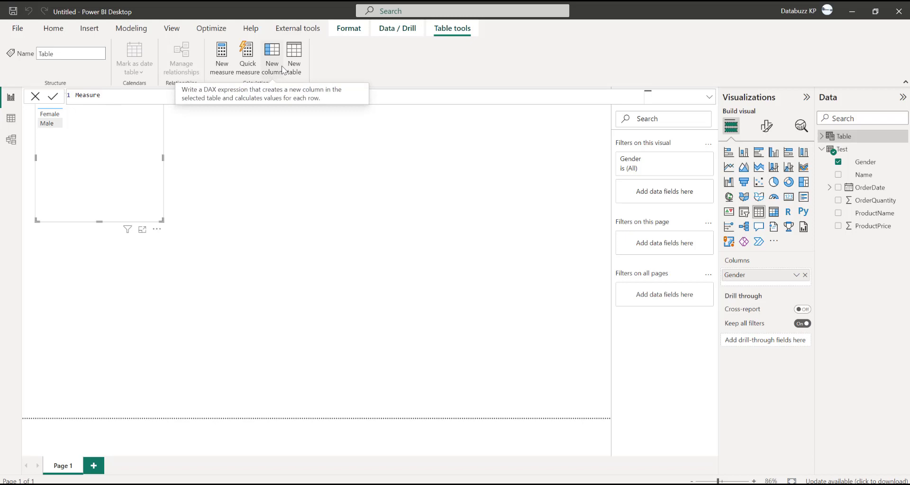
type("ment =")
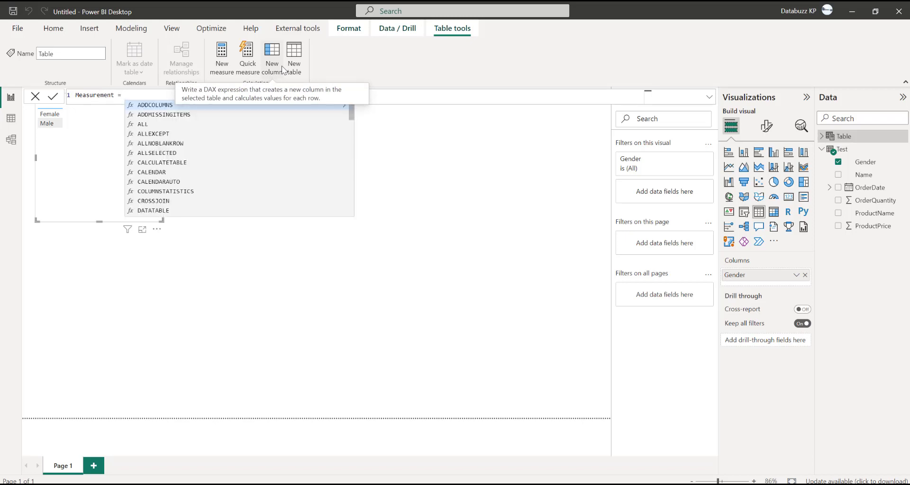
key("Tab")
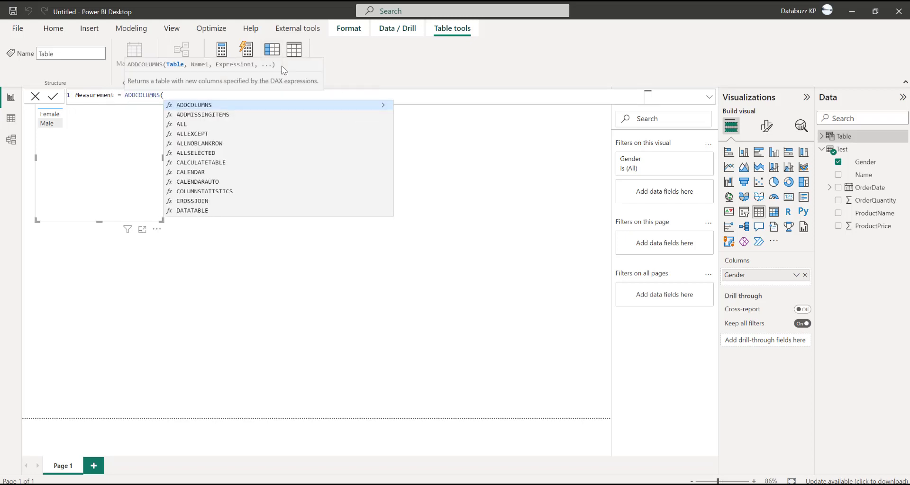
left_click(35, 97)
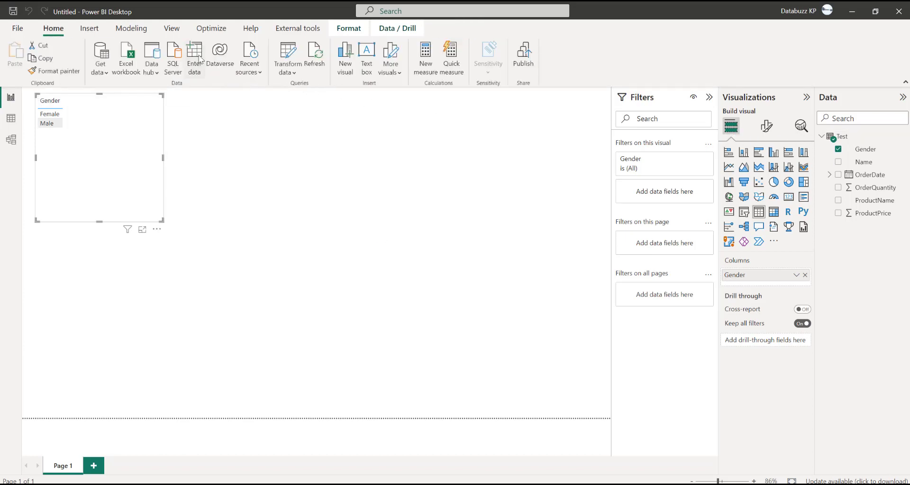
Step: Create a blank manually entered table named Measurement and load it into the model
left_click(200, 59)
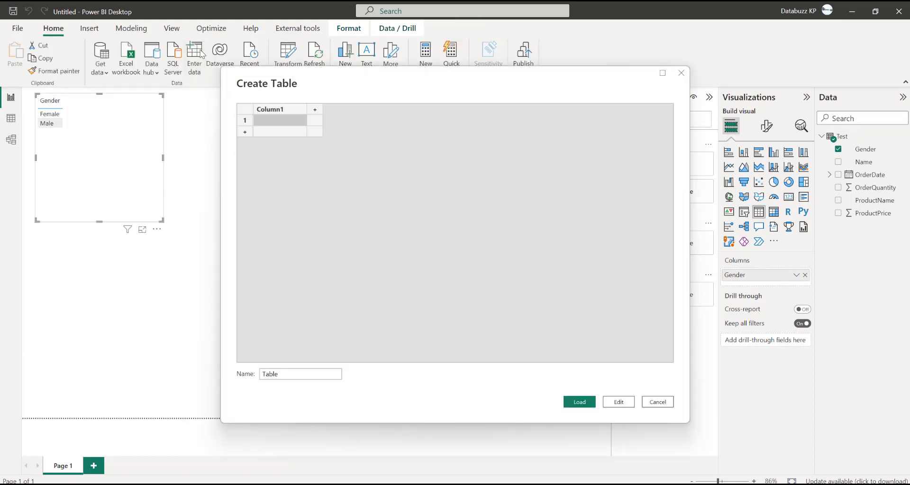
left_click(297, 378)
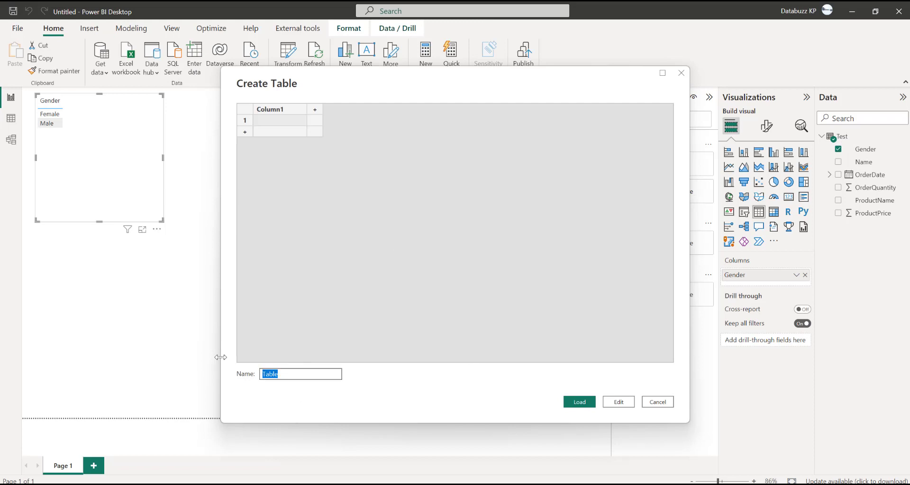
key("BackSpace")
type("Measurement")
left_click(590, 401)
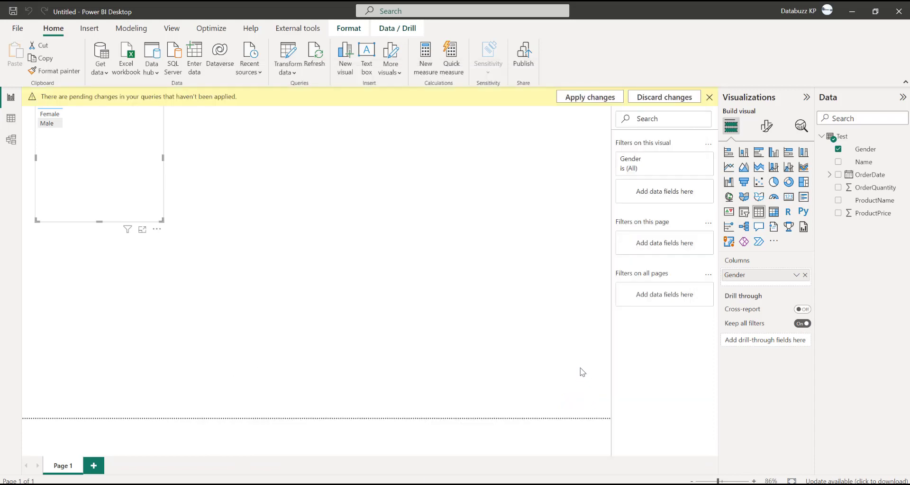
Step: Begin a new measure named Sales in the Measurement table, opening its formula with the SUMX function
left_click(859, 138)
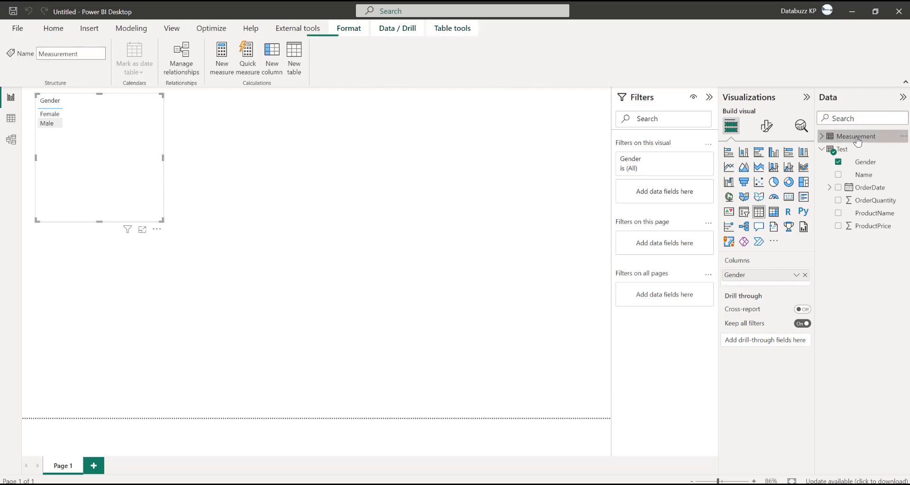
left_click(221, 62)
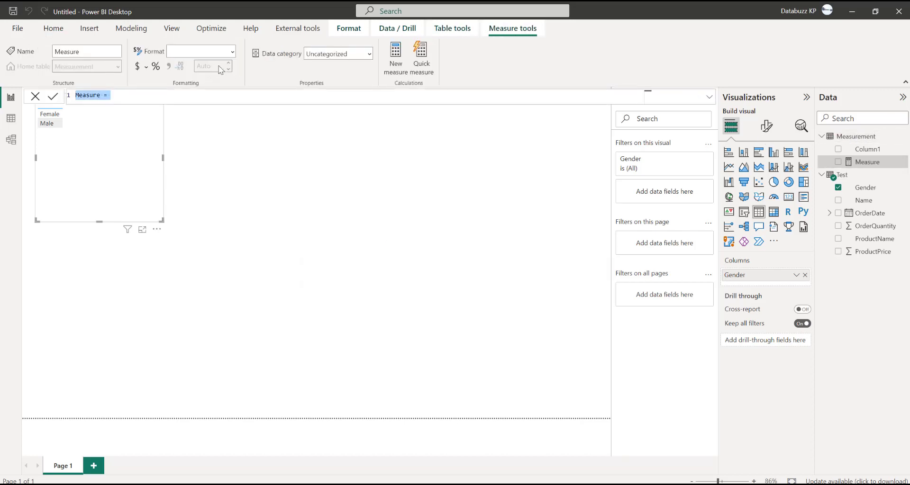
type("Sales =")
key("shift+Return")
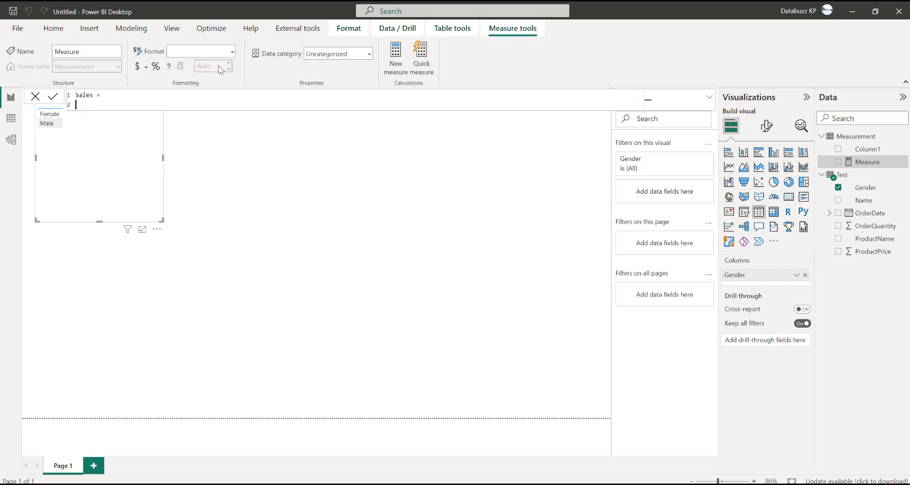
type("ad")
key("BackSpace")
key("BackSpace")
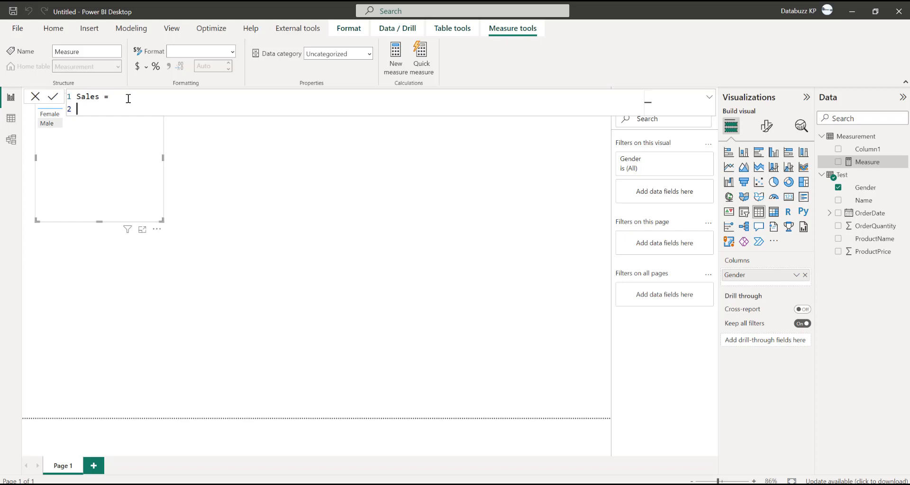
type("sumx(")
key("shift+Return")
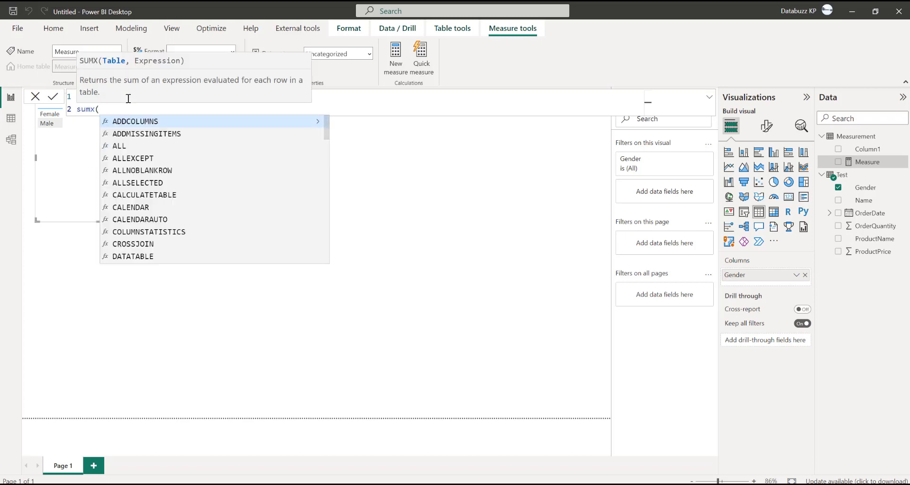
Step: Supply the Test table as the first argument of SUMX in the Sales measure
type("sa;")
key("BackSpace")
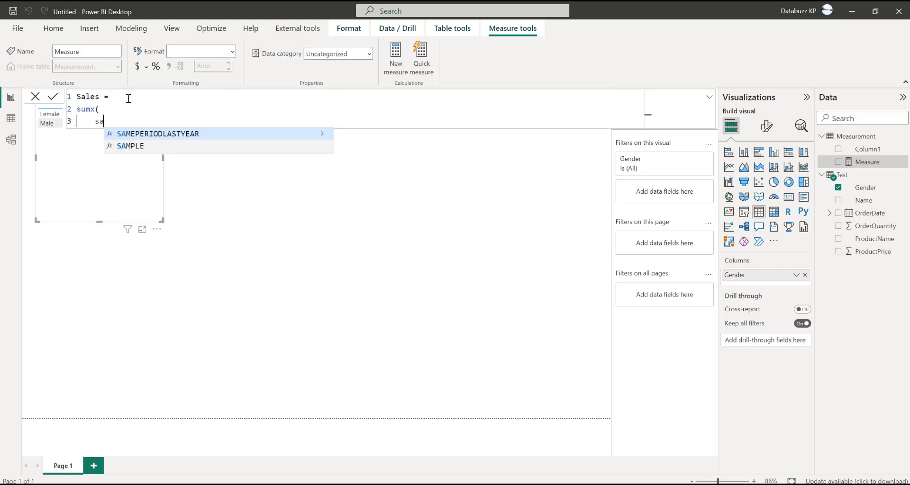
type("l")
key("BackSpace")
key("BackSpace")
key("BackSpace")
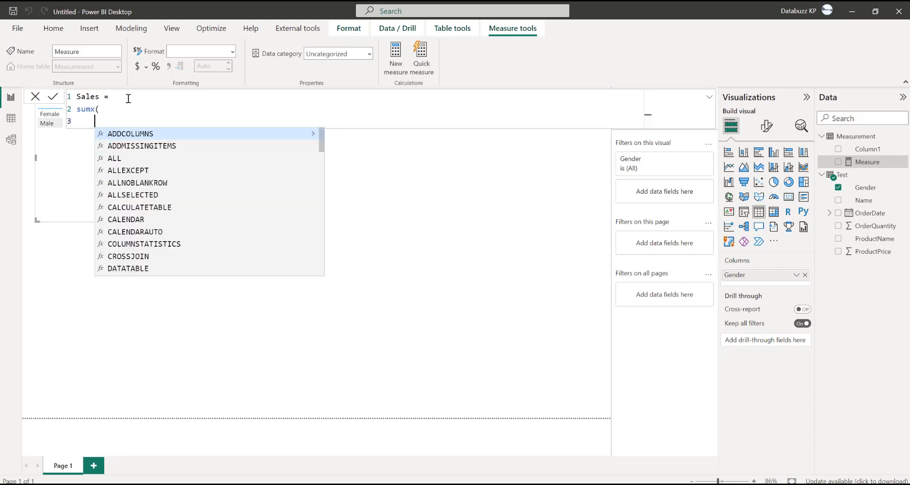
type("test")
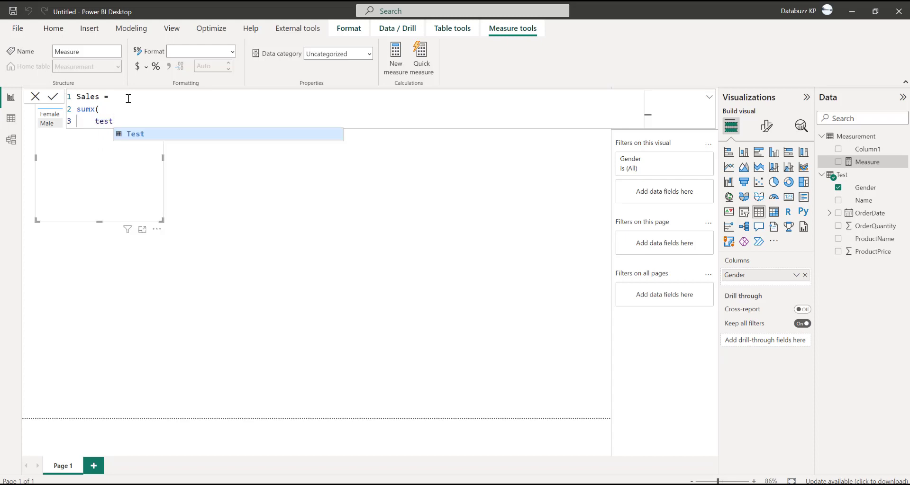
key("Tab")
type(",")
key("Return")
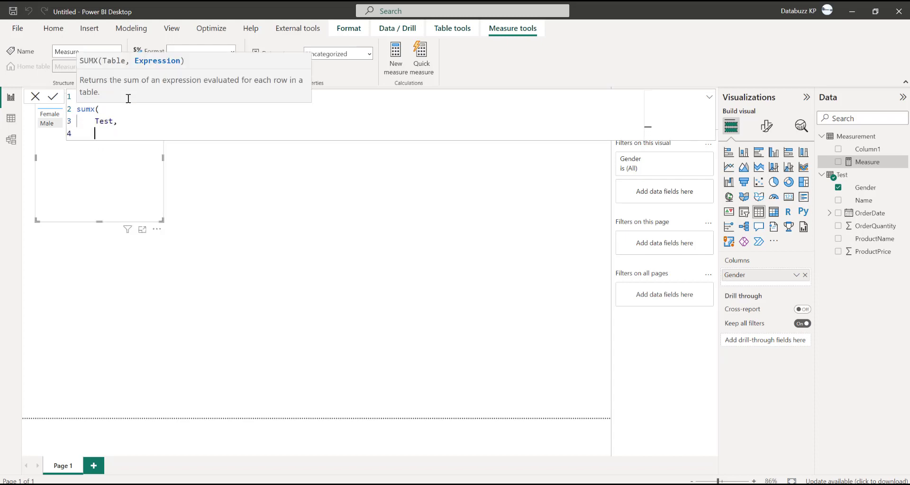
Step: Complete the SUMX expression as Test[OrderQuantity]*Test[ProductPrice], commit the Sales measure and close the formula editor
type("test")
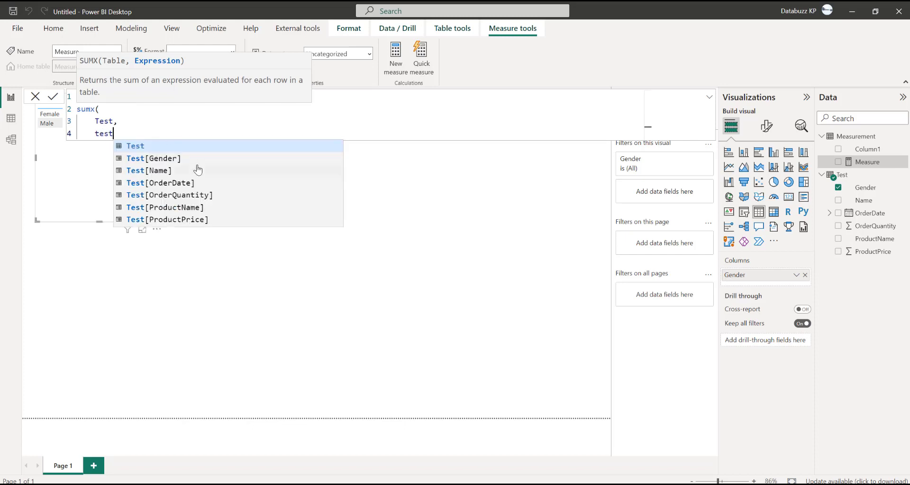
key("Down")
key("Down")
key("Down")
key("Down")
key("Tab")
type("*")
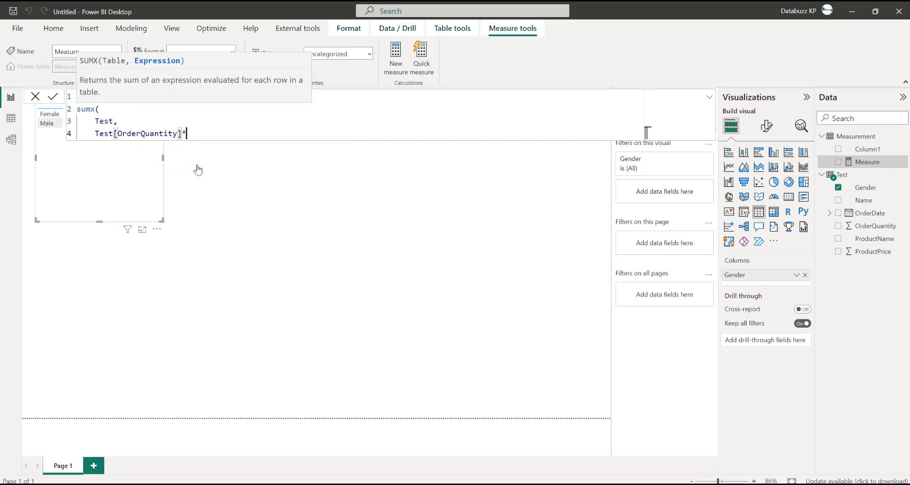
type("test")
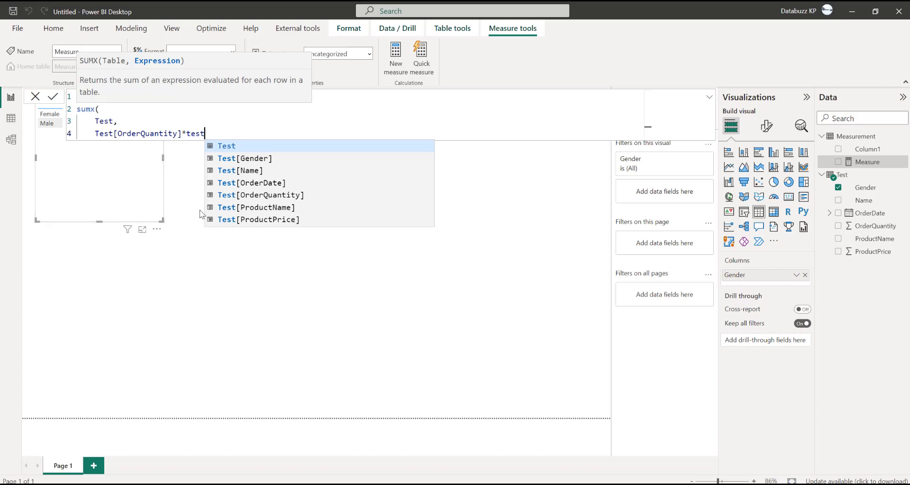
left_click(271, 220)
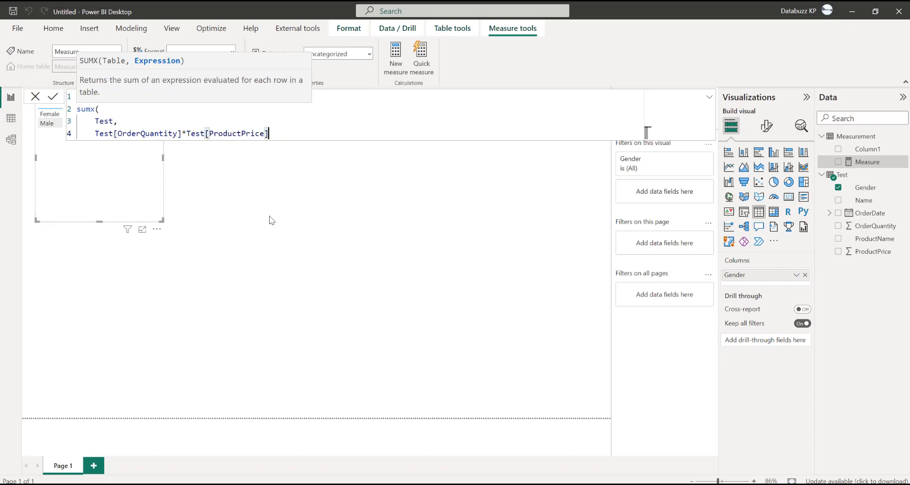
type(")")
key("Return")
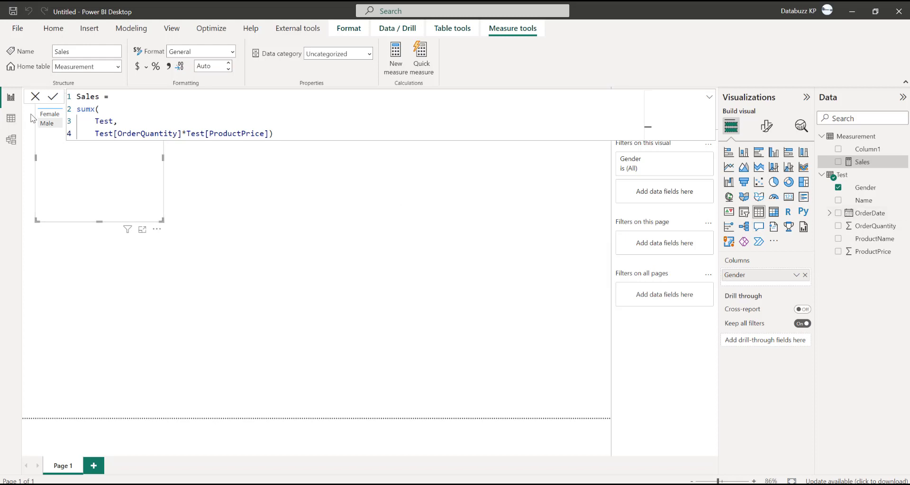
left_click(37, 98)
Step: Add the Sales measure beside Gender in the table visual and place the visual, reduced in size, farther in from the page corner
left_click_drag(866, 162, 782, 288)
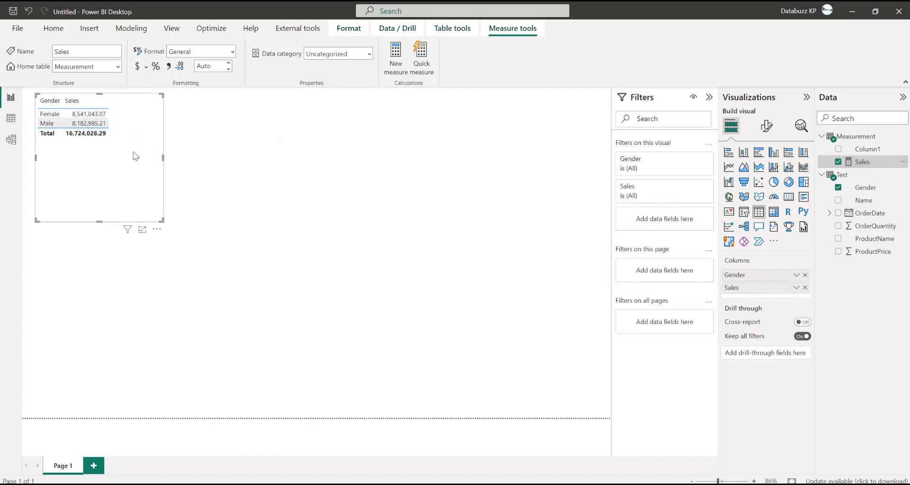
left_click_drag(121, 175, 157, 172)
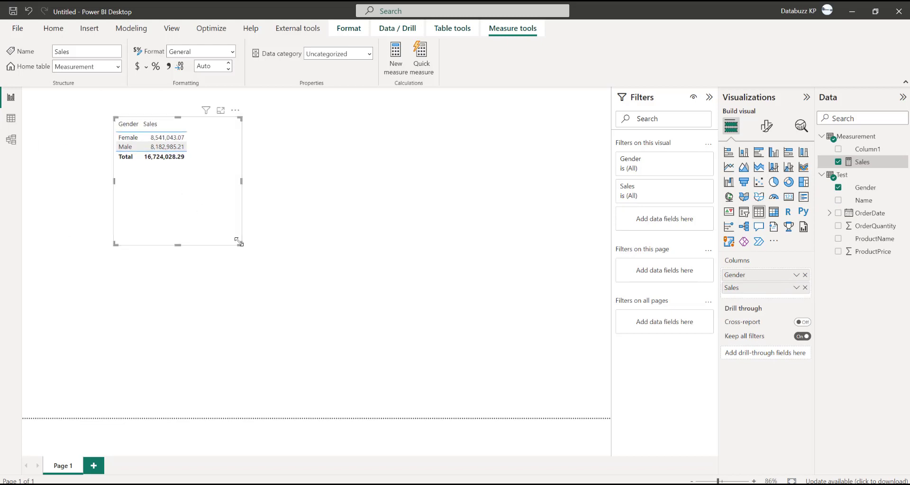
left_click_drag(239, 243, 221, 196)
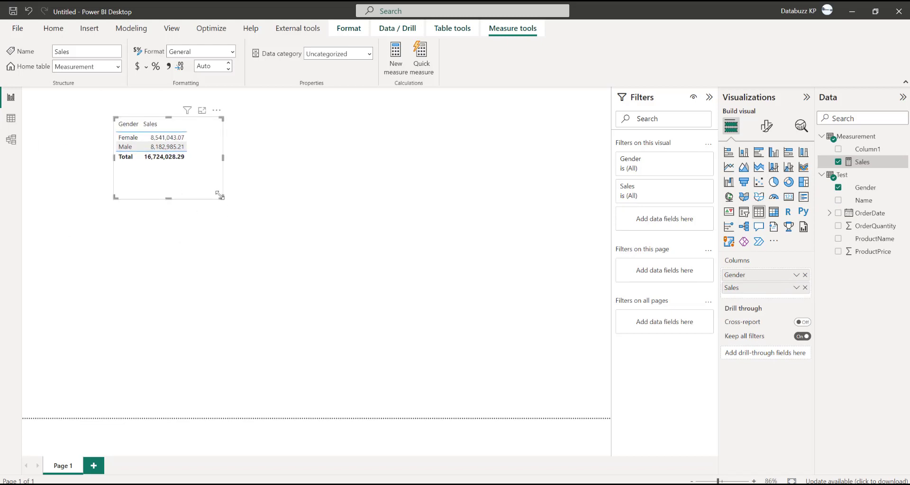